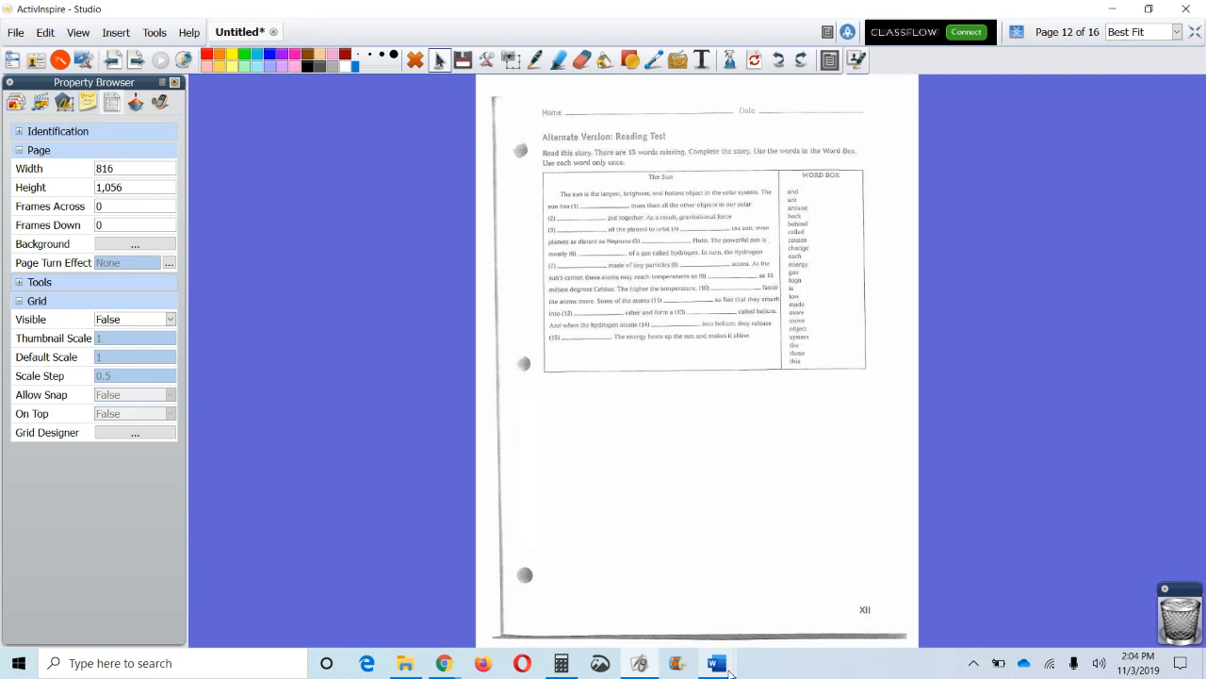
Switch to Word and look through the Plain, Master and Fill-in versions of the Cloze_The-Sun worksheet.
mouse_move(731, 672)
click(862, 598)
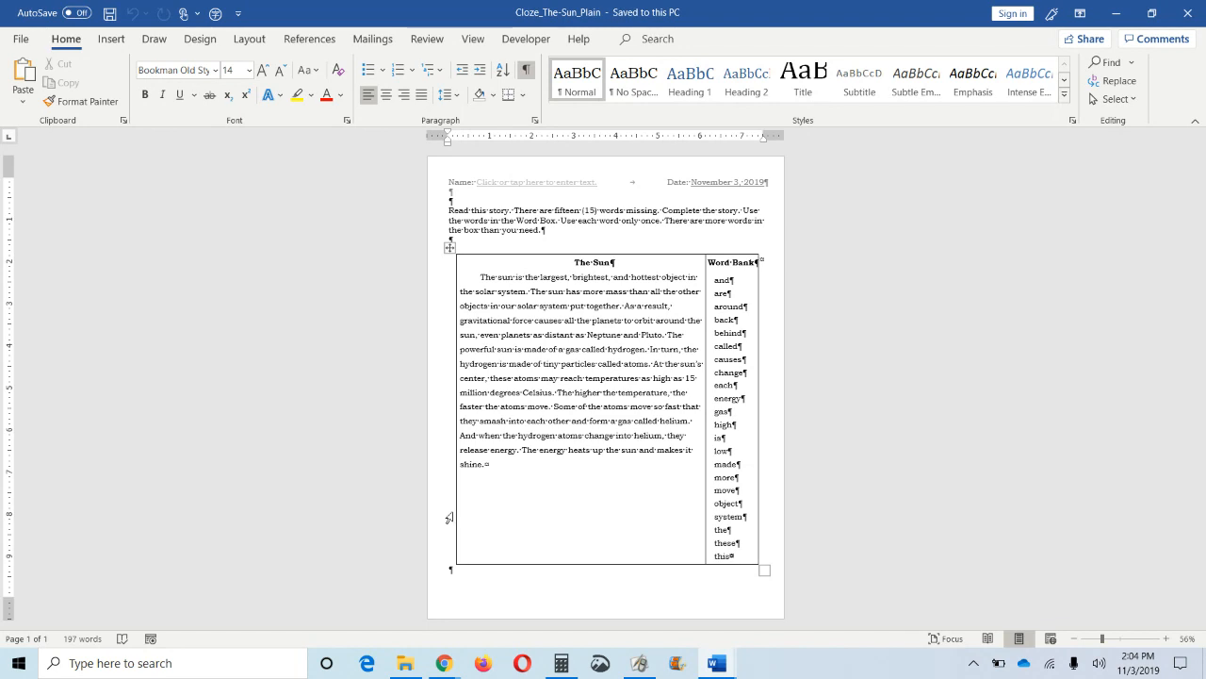
mouse_move(723, 664)
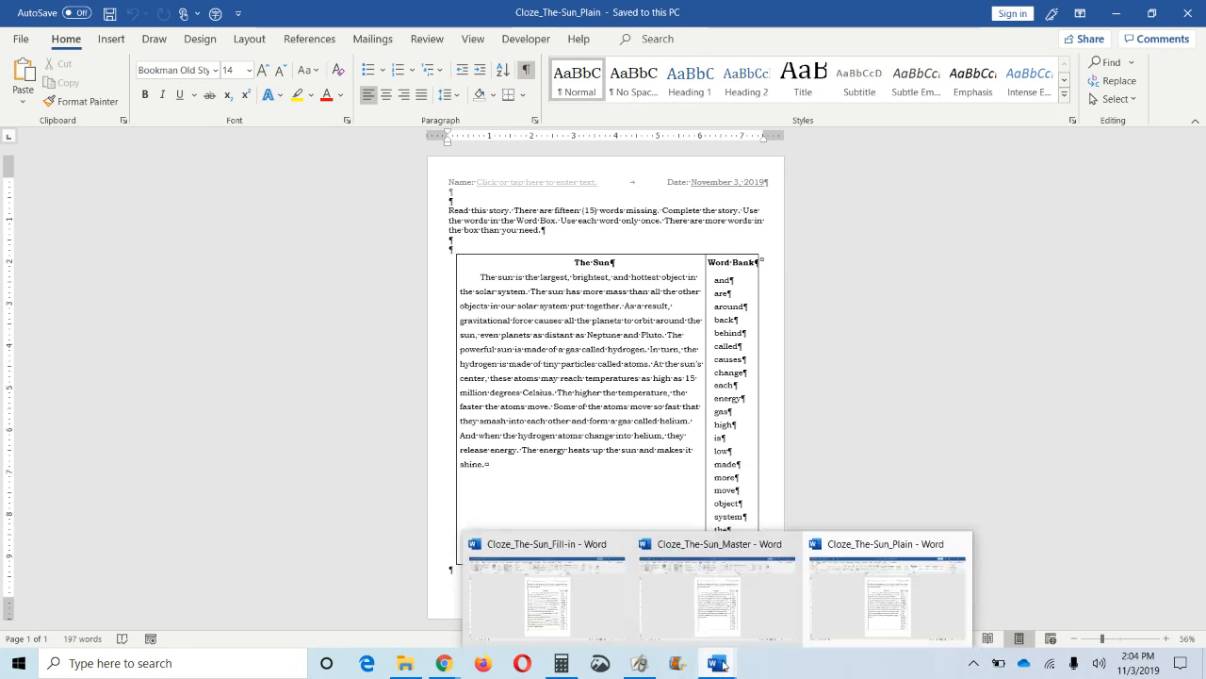
click(706, 629)
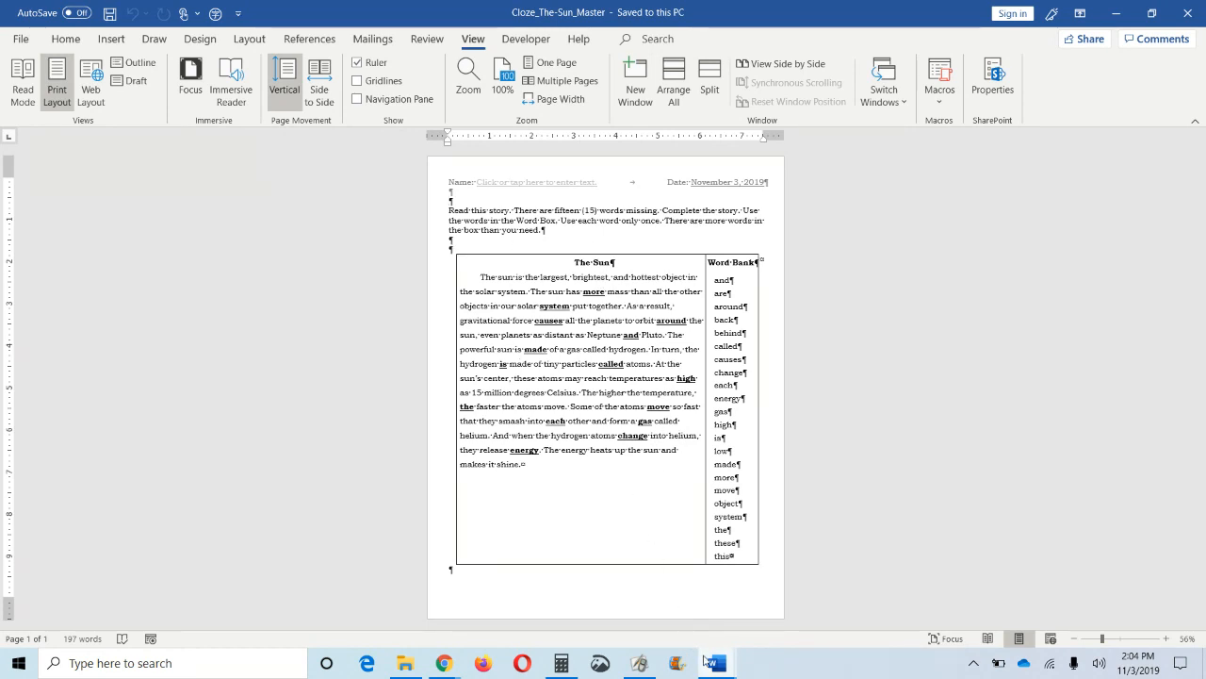
mouse_move(714, 667)
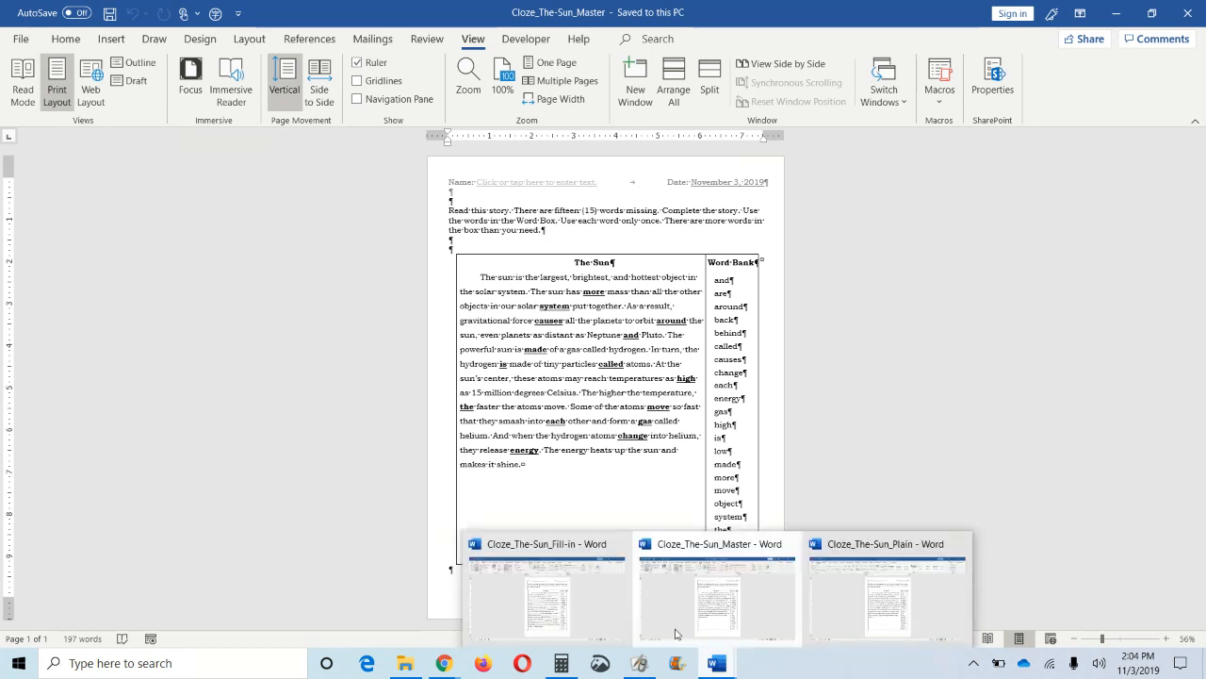
click(542, 617)
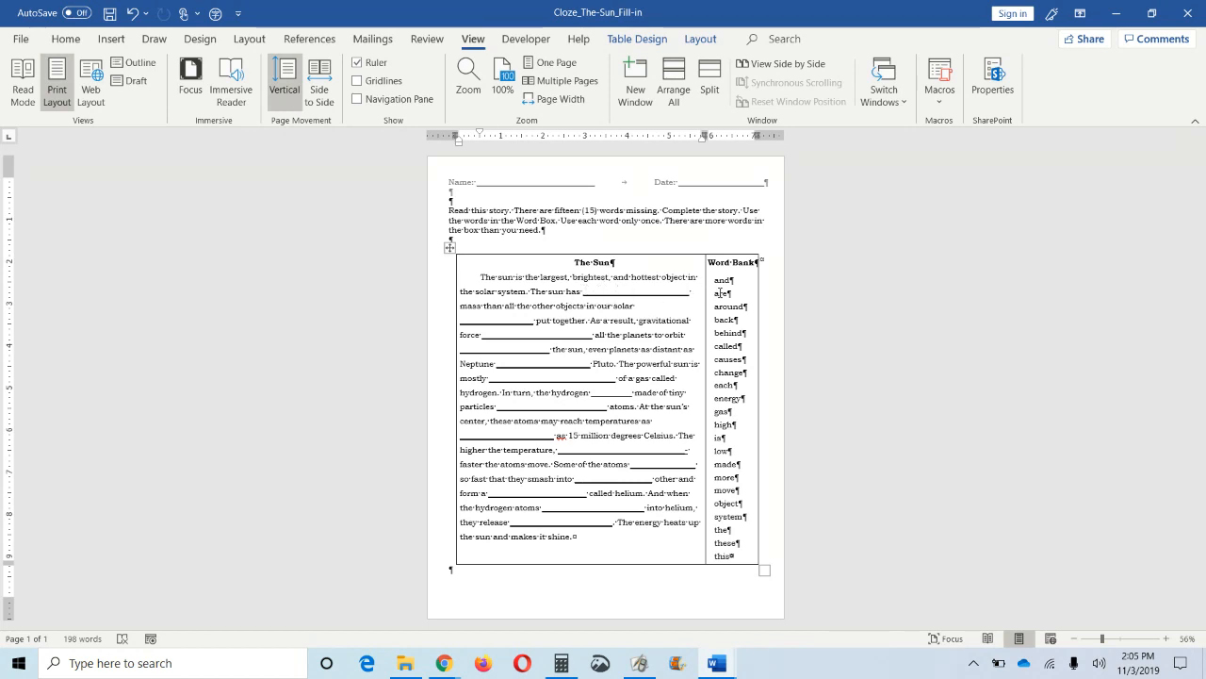
Compare the Plain worksheet with the Fill-in version, examining its blanks and the first words in the word bank.
mouse_move(717, 664)
click(883, 628)
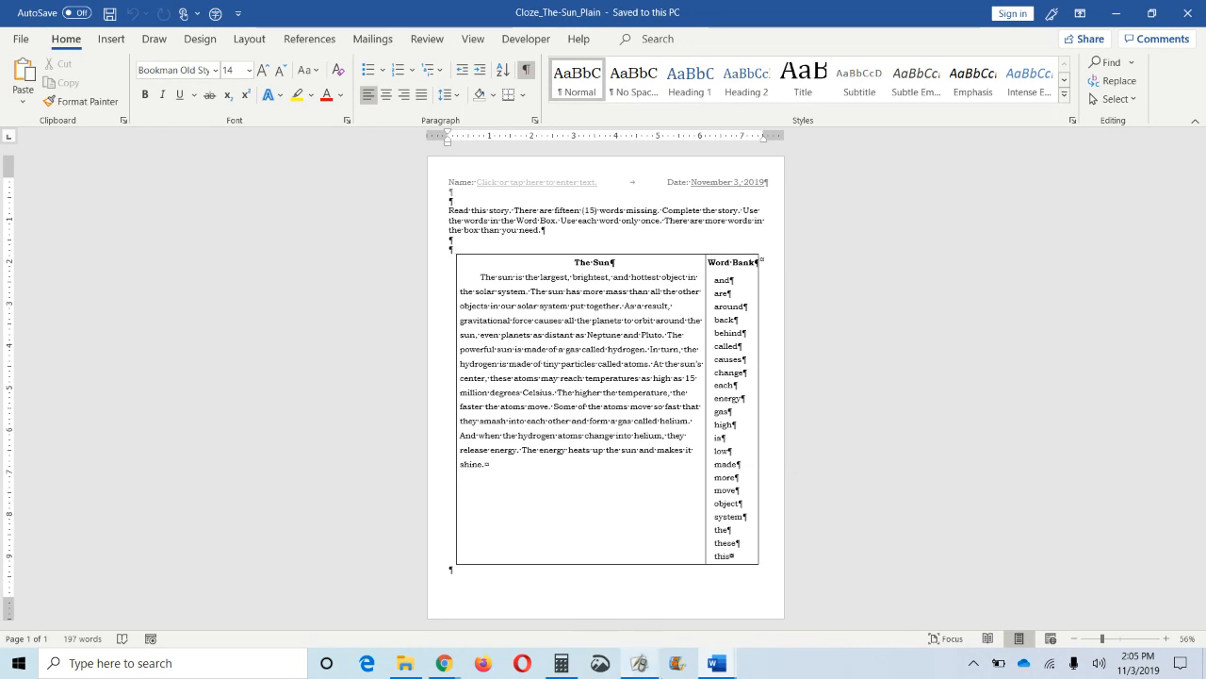
click(716, 663)
click(577, 639)
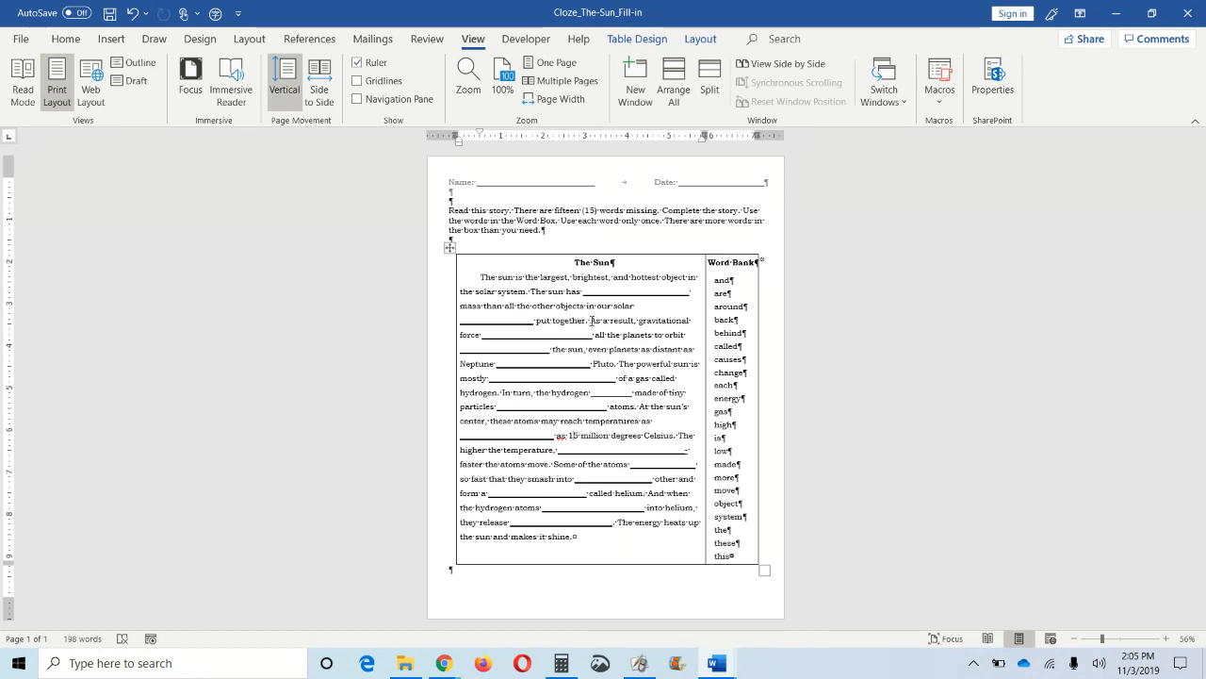
double_click(723, 280)
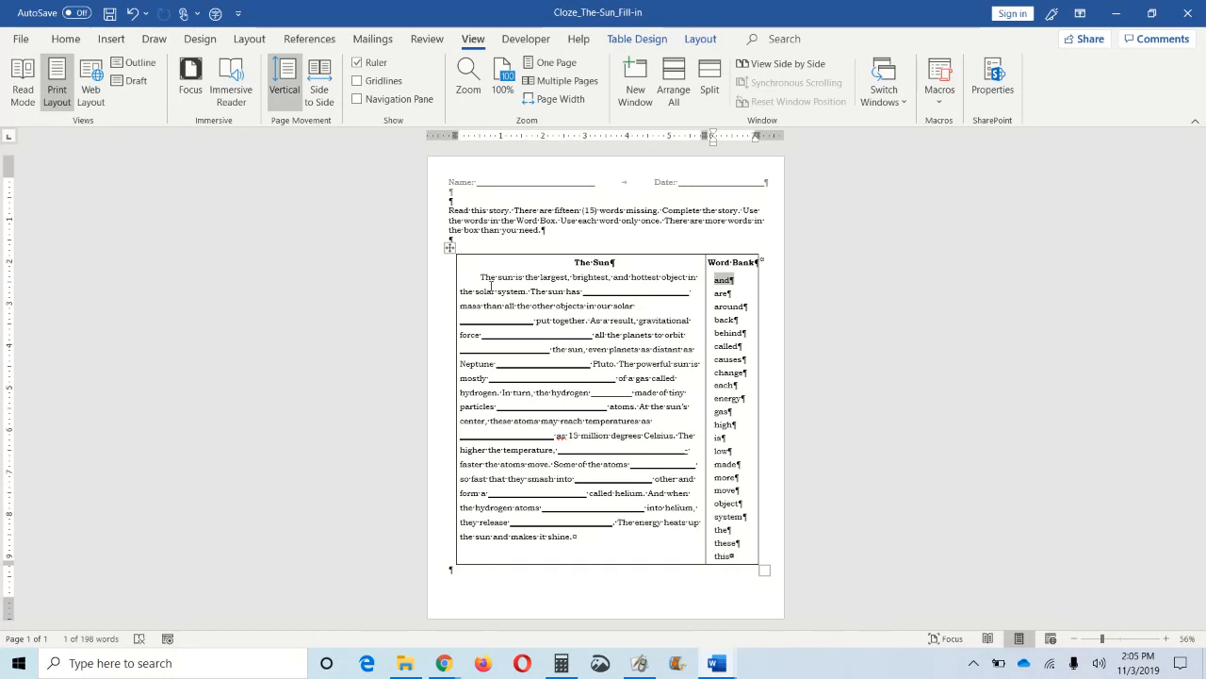
click(732, 282)
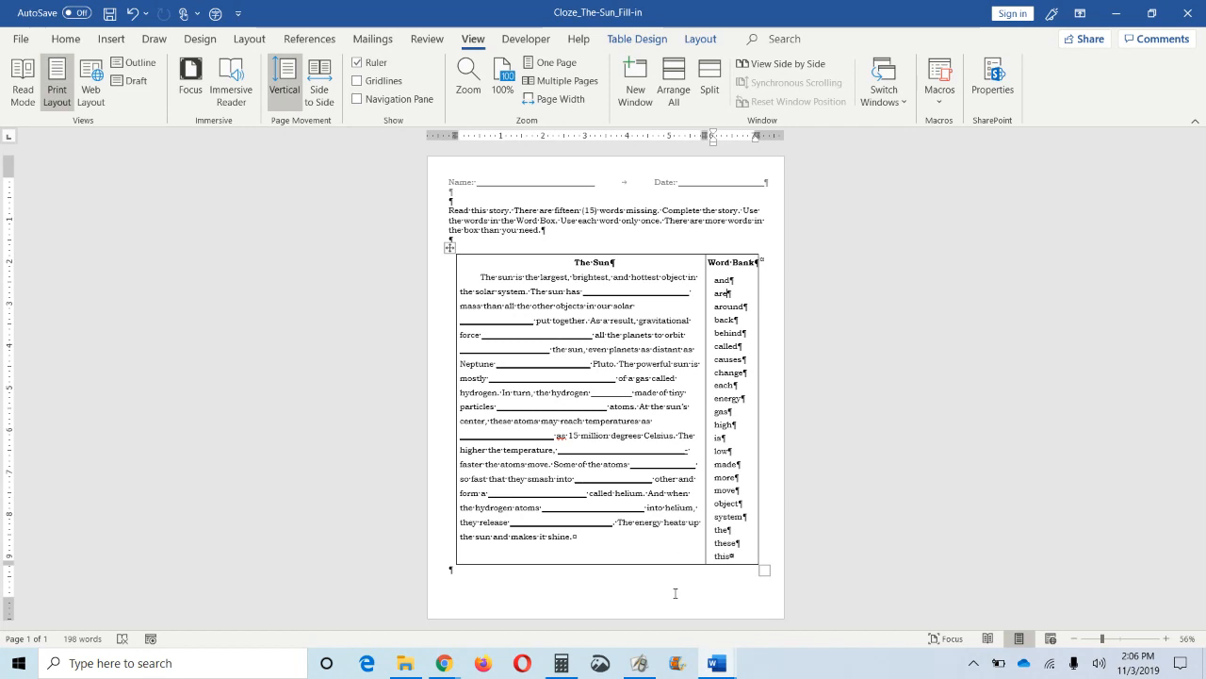
In the Cloze_The-Sun_Plain document, replace the word "largest" in the story's first sentence with a legacy text form field.
mouse_move(714, 664)
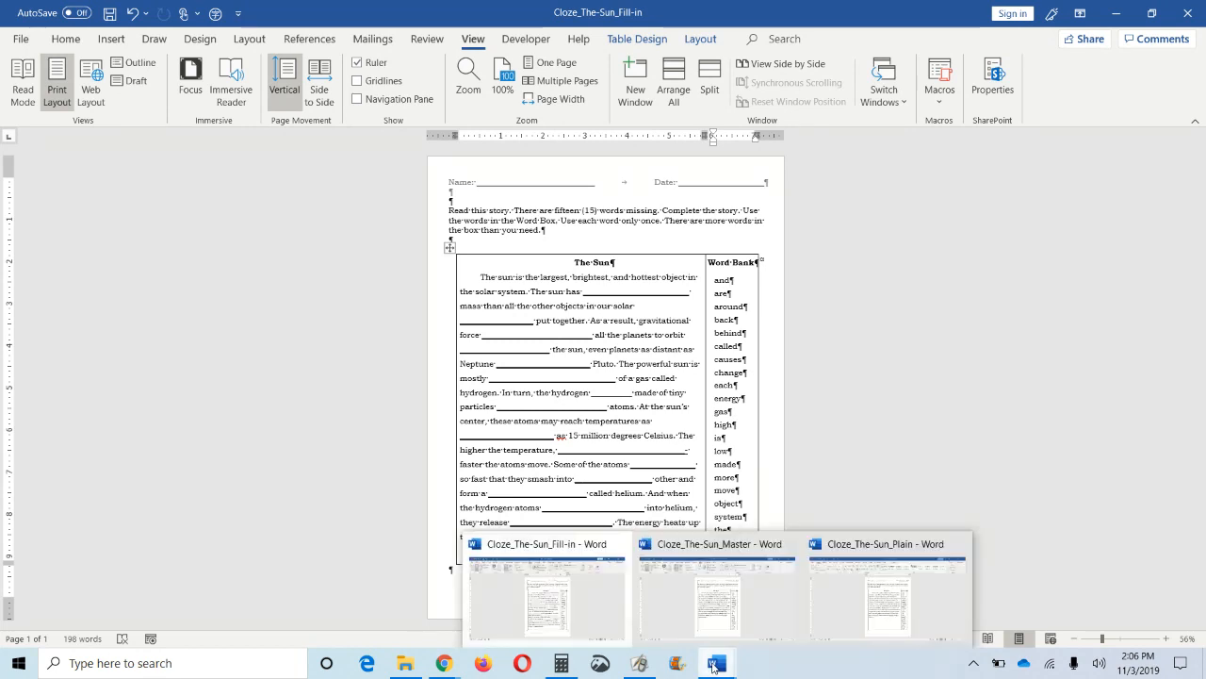
click(884, 623)
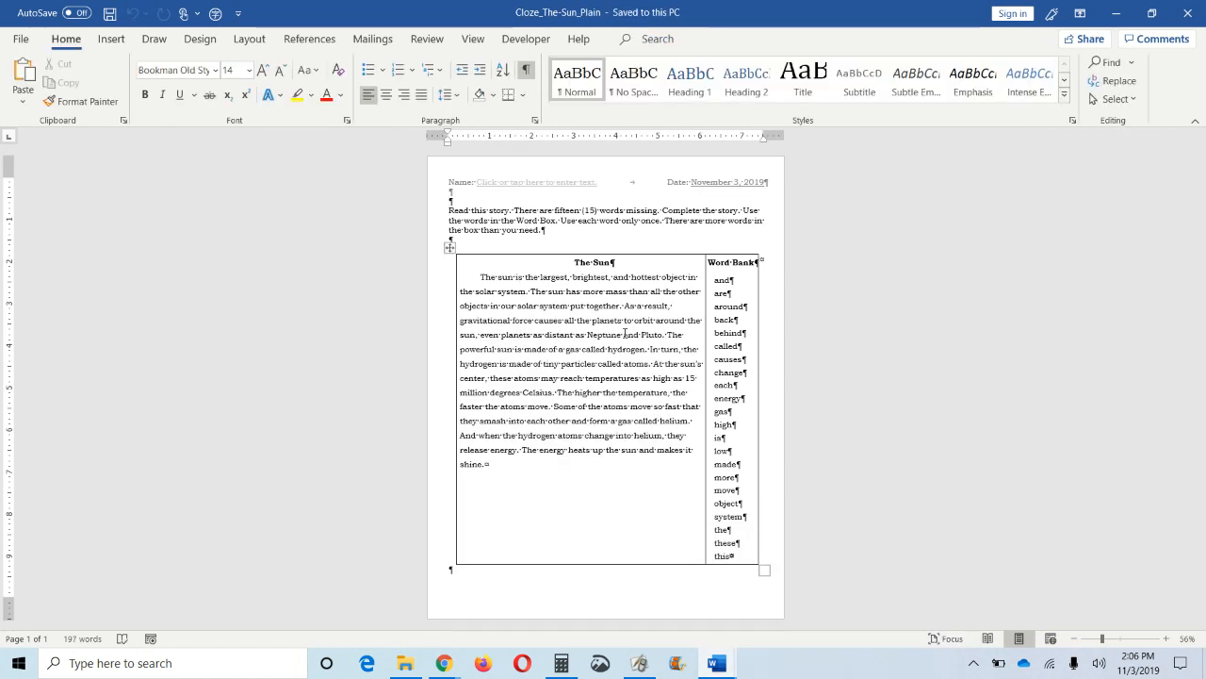
click(552, 277)
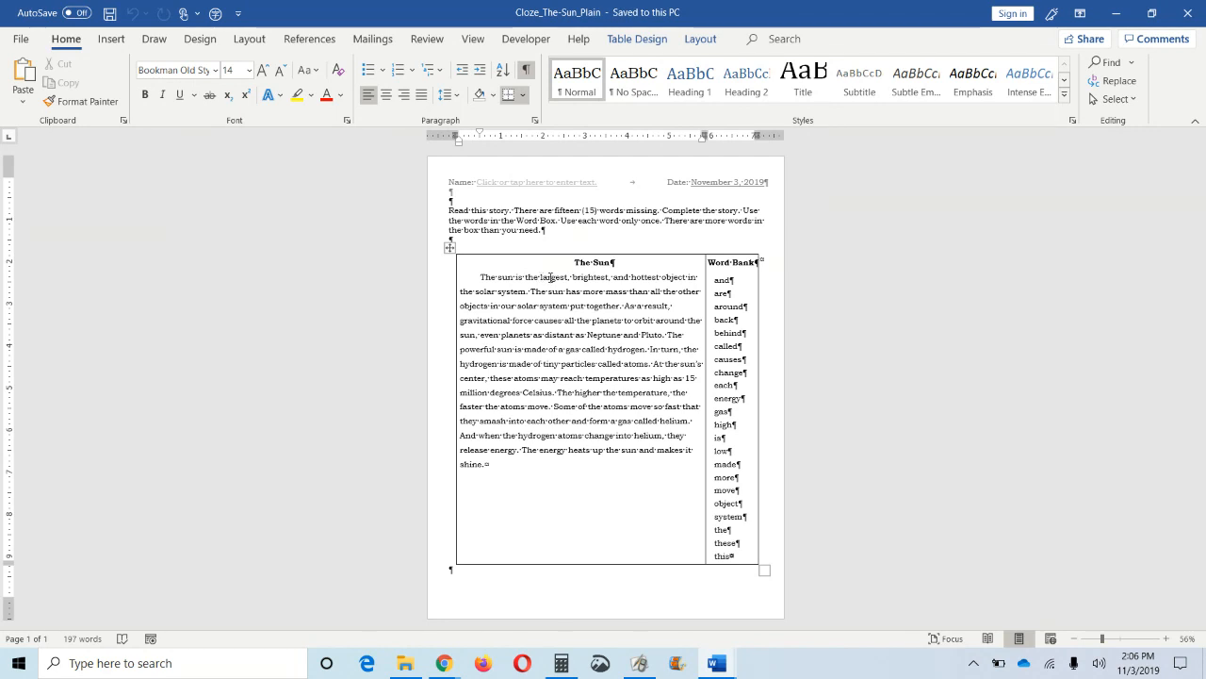
double_click(552, 277)
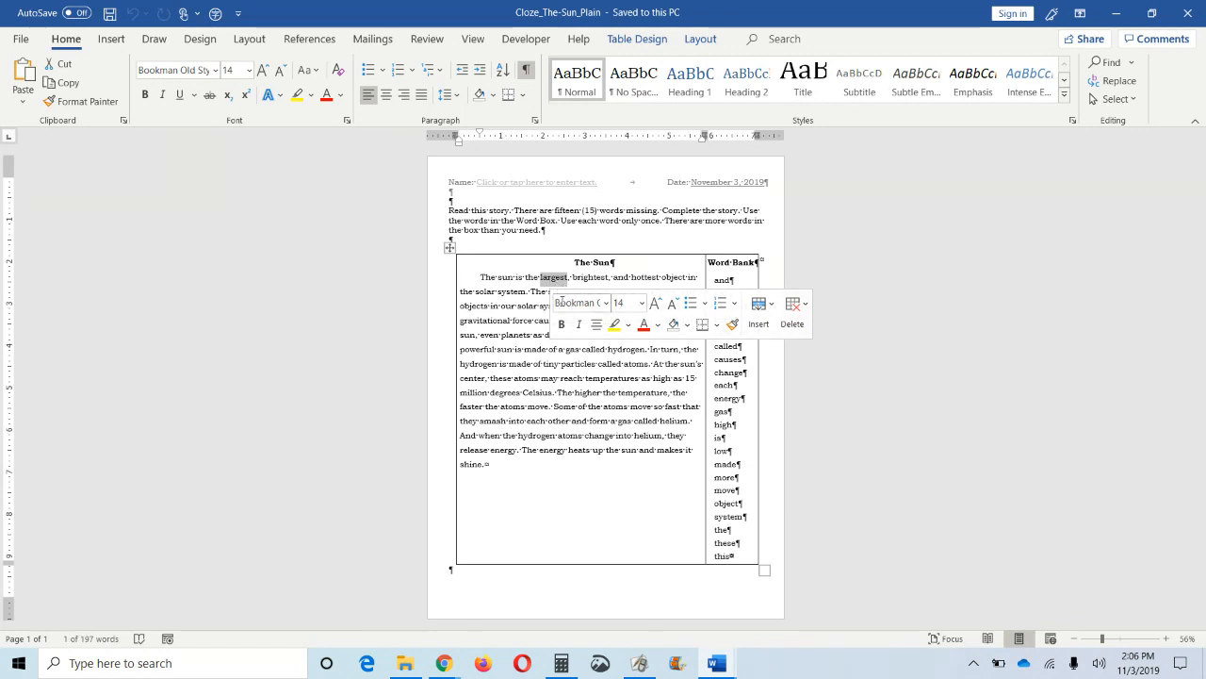
click(529, 38)
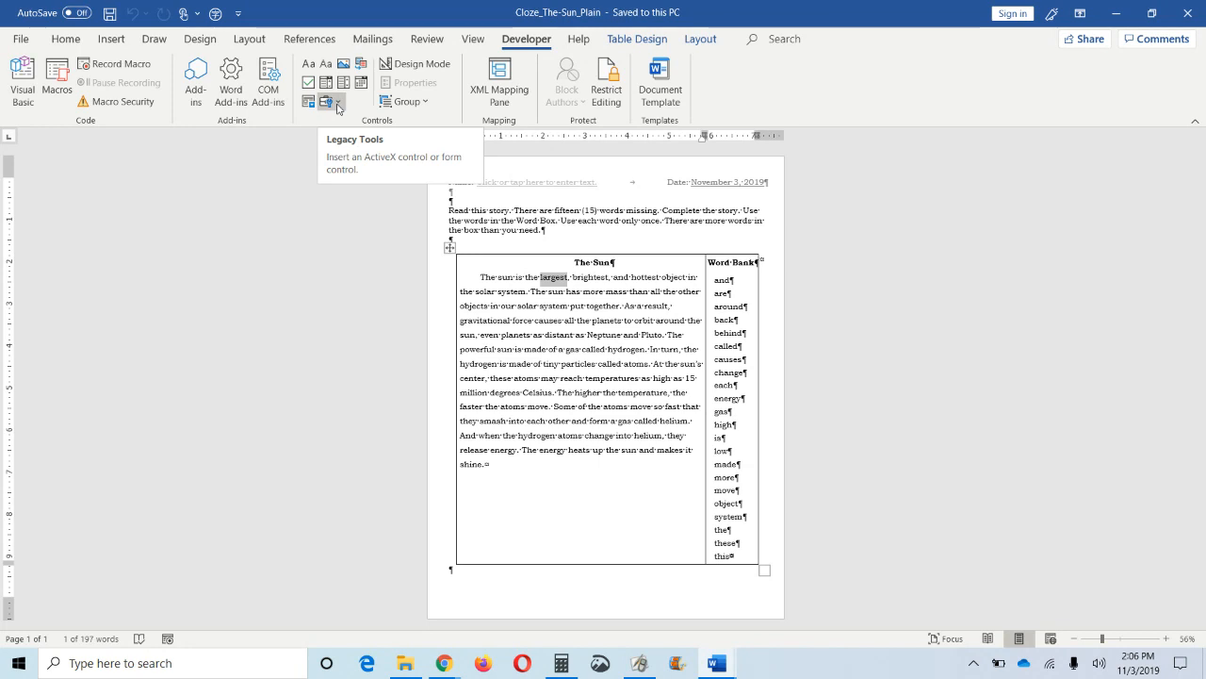
click(337, 105)
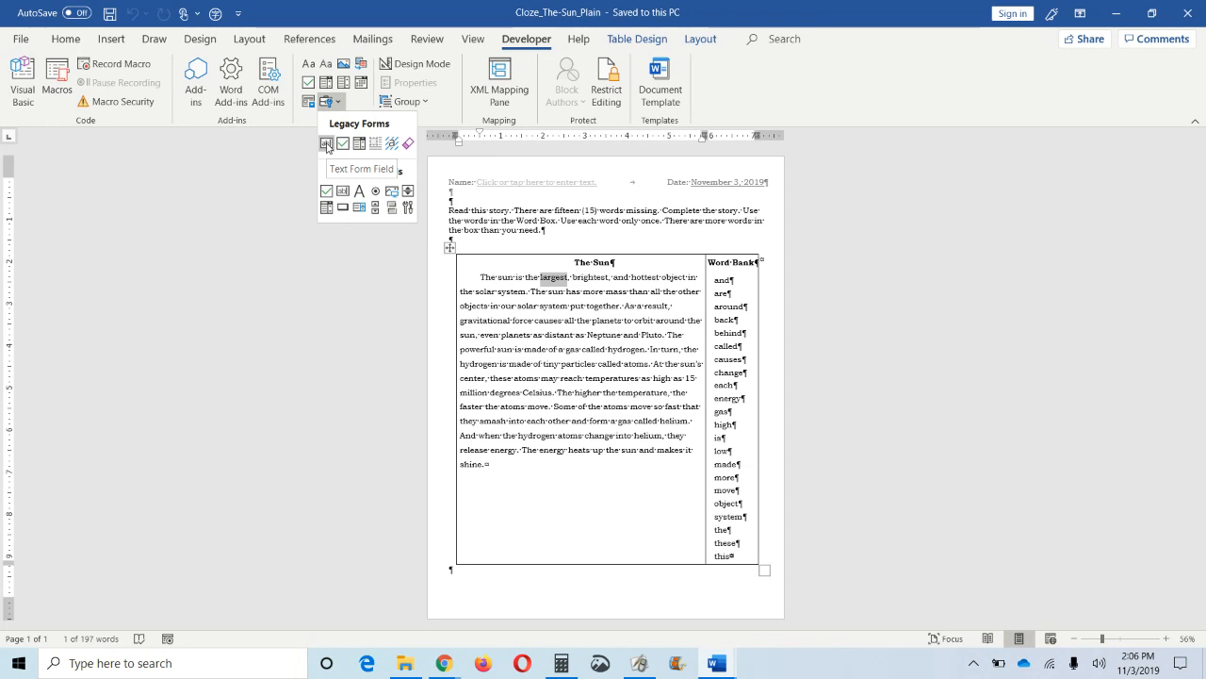
click(326, 145)
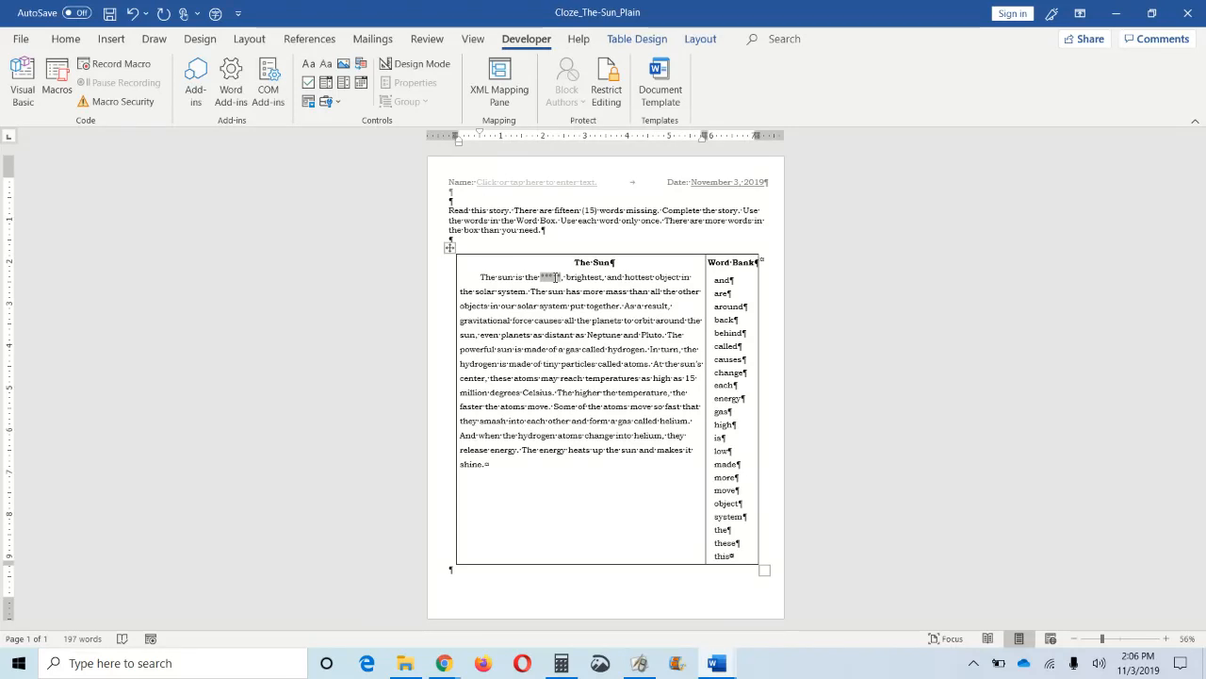
Format the text form field in the story's first sentence as bold and underlined.
double_click(556, 277)
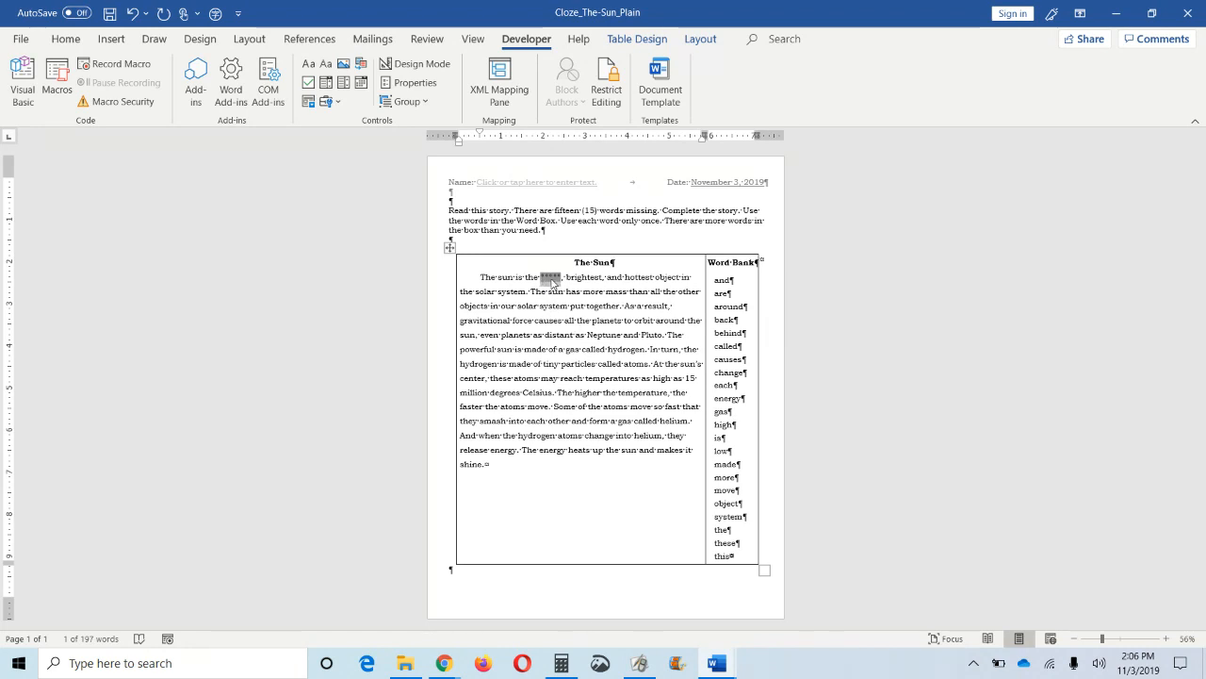
right_click(553, 280)
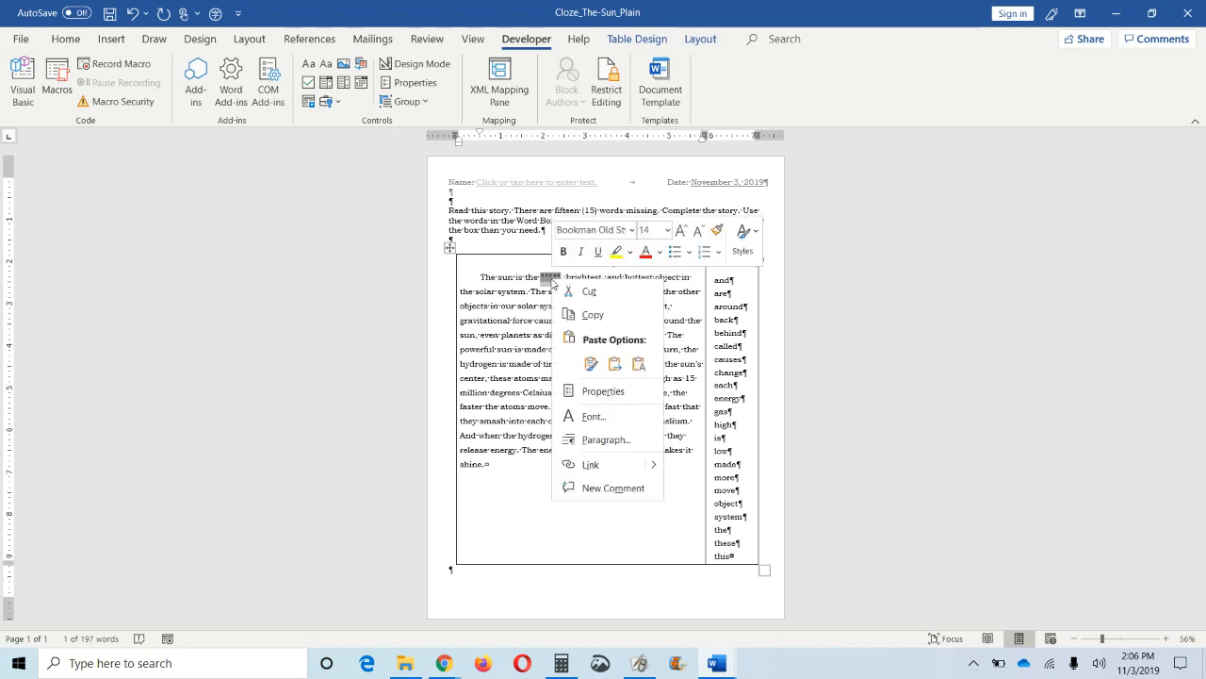
click(563, 252)
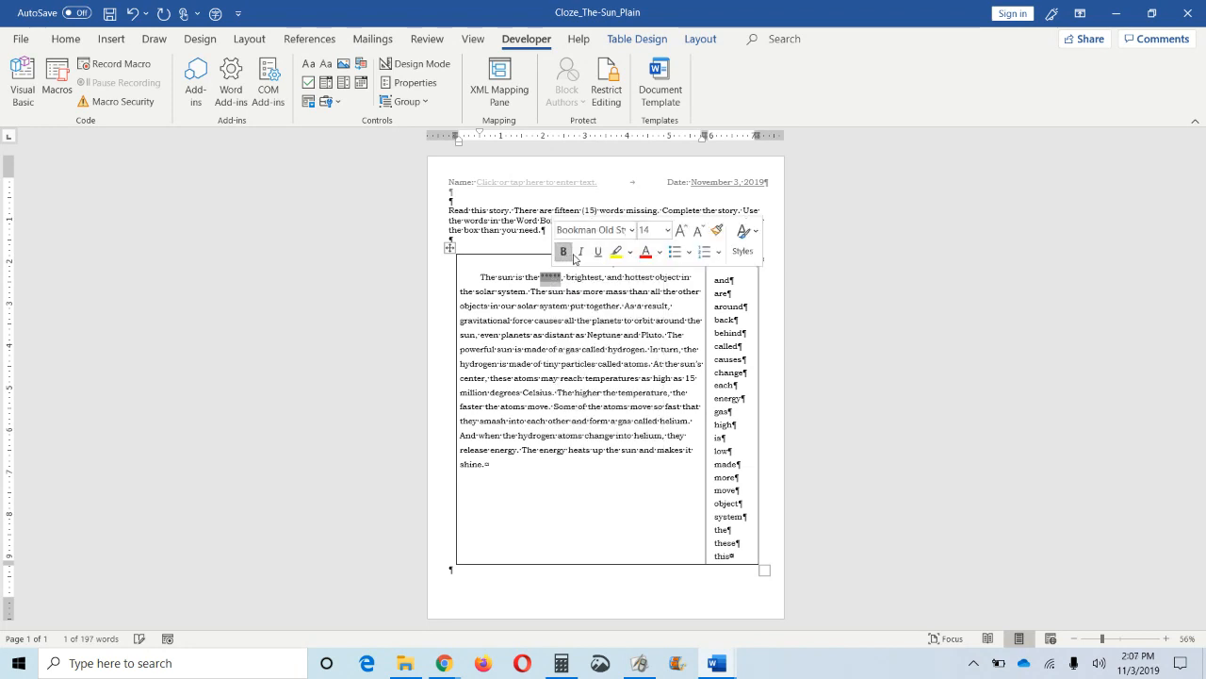
click(599, 253)
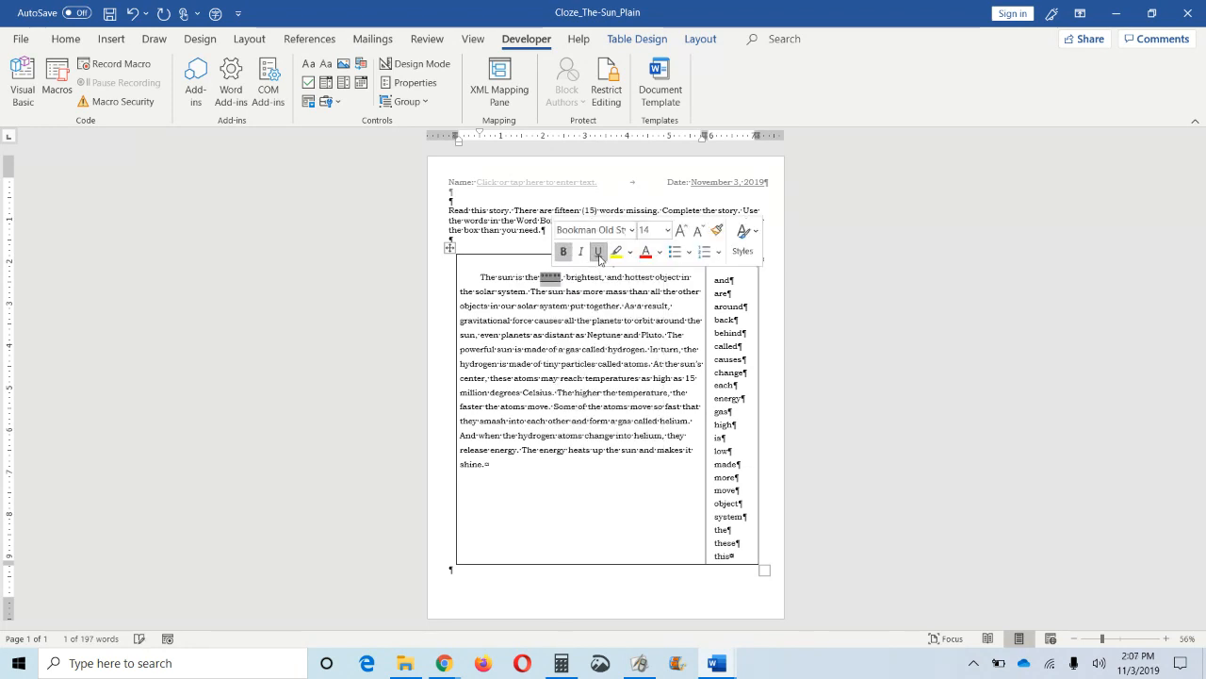
Replace the word "distant" before "as Neptune and Pluto" with a legacy text form field and make it bold and underlined.
click(566, 337)
double_click(562, 337)
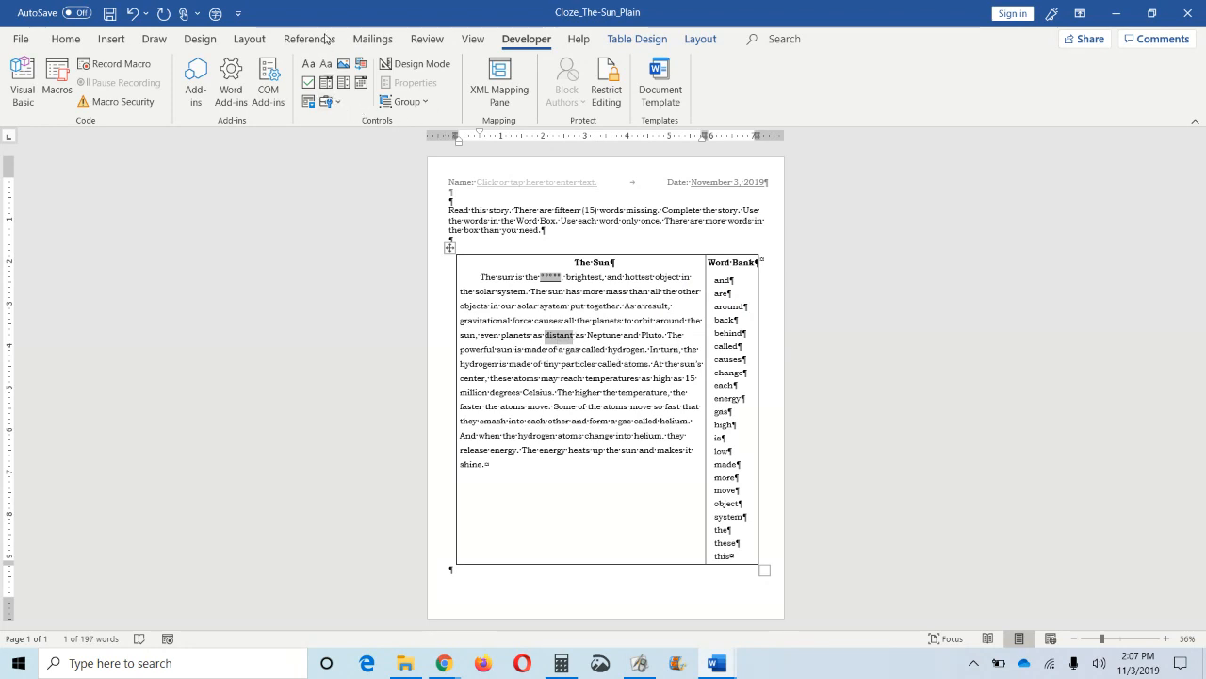
click(330, 102)
click(326, 143)
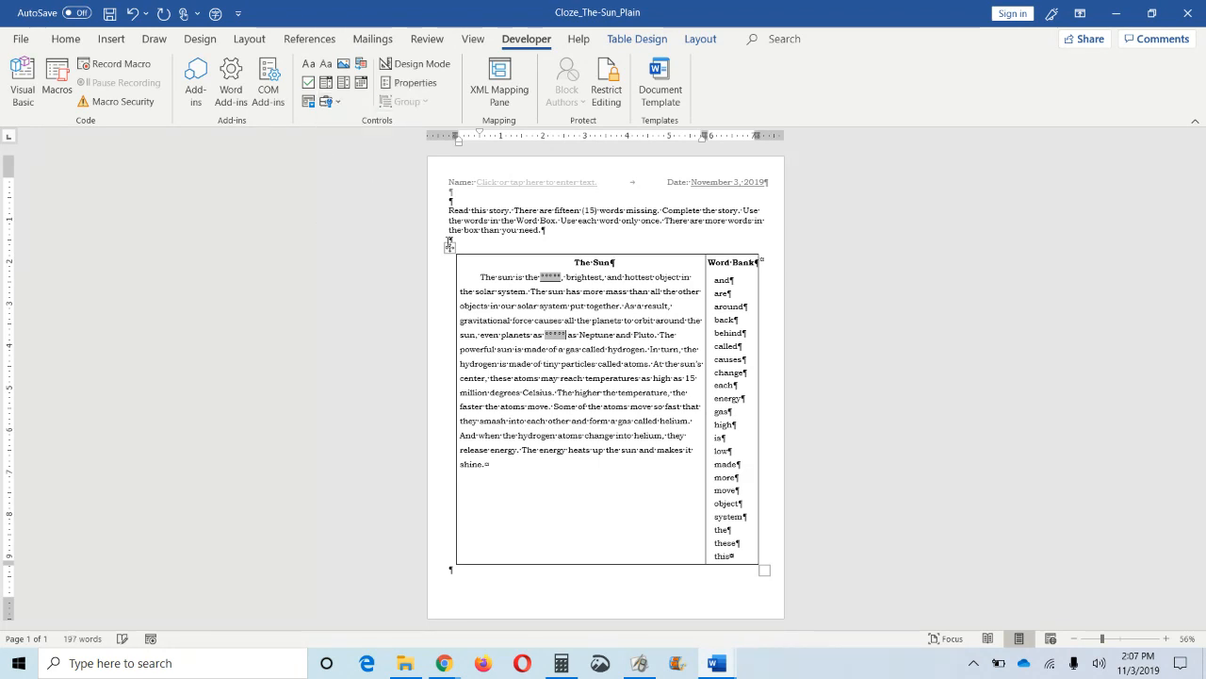
right_click(555, 337)
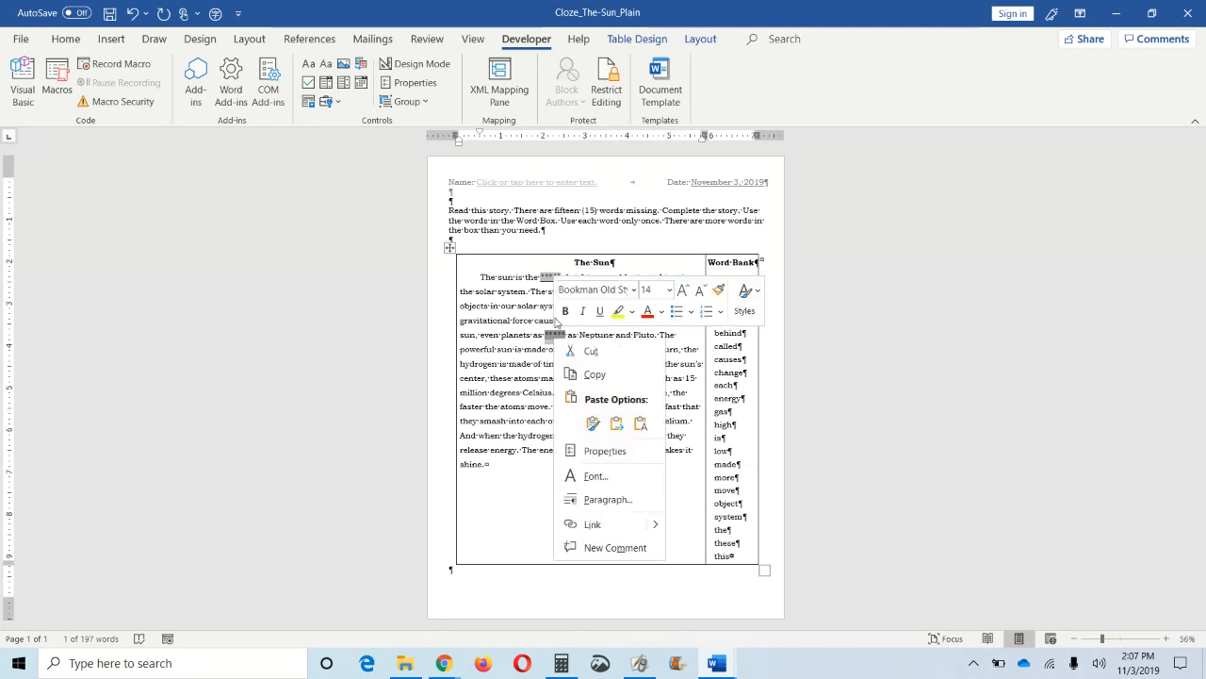
click(565, 311)
click(603, 314)
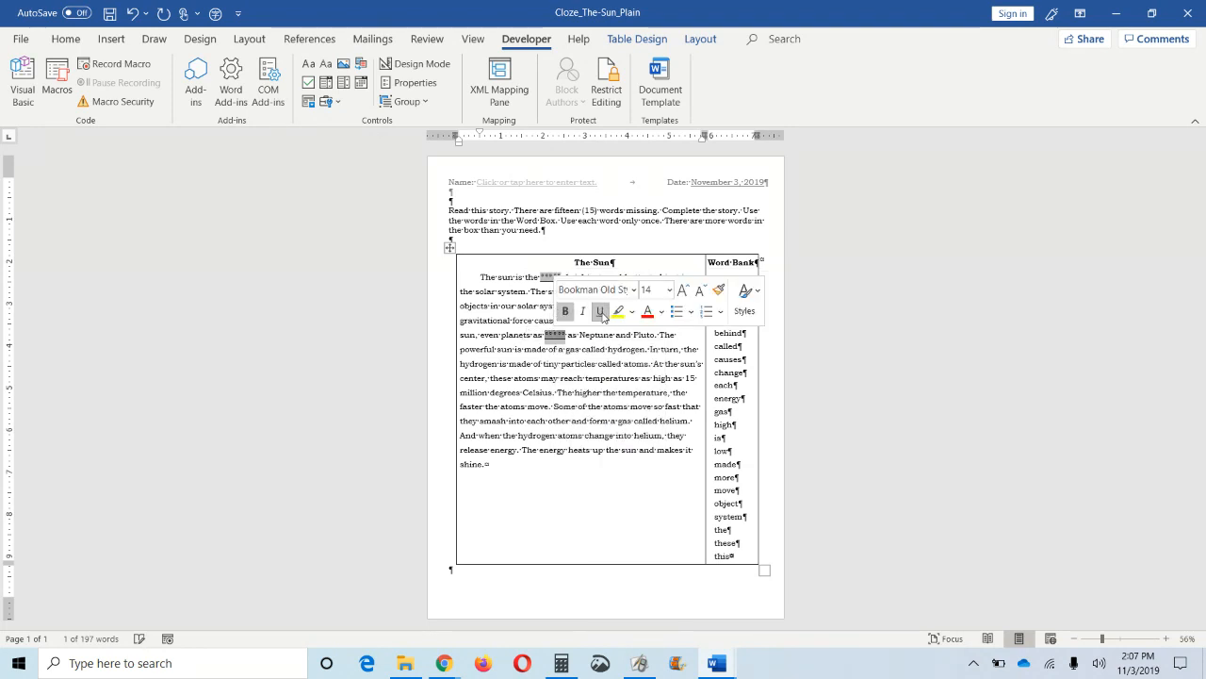
Replace the word "form" before "a gas called helium" with a legacy text form field, leaving its options at their defaults.
click(603, 426)
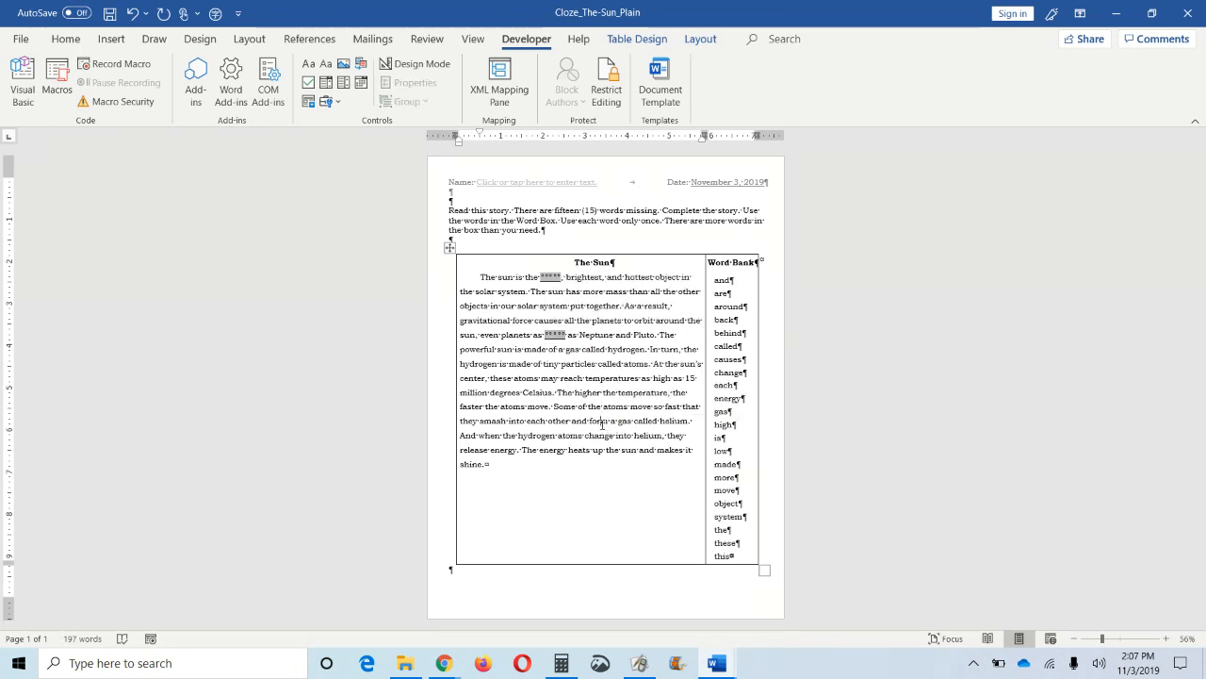
double_click(601, 421)
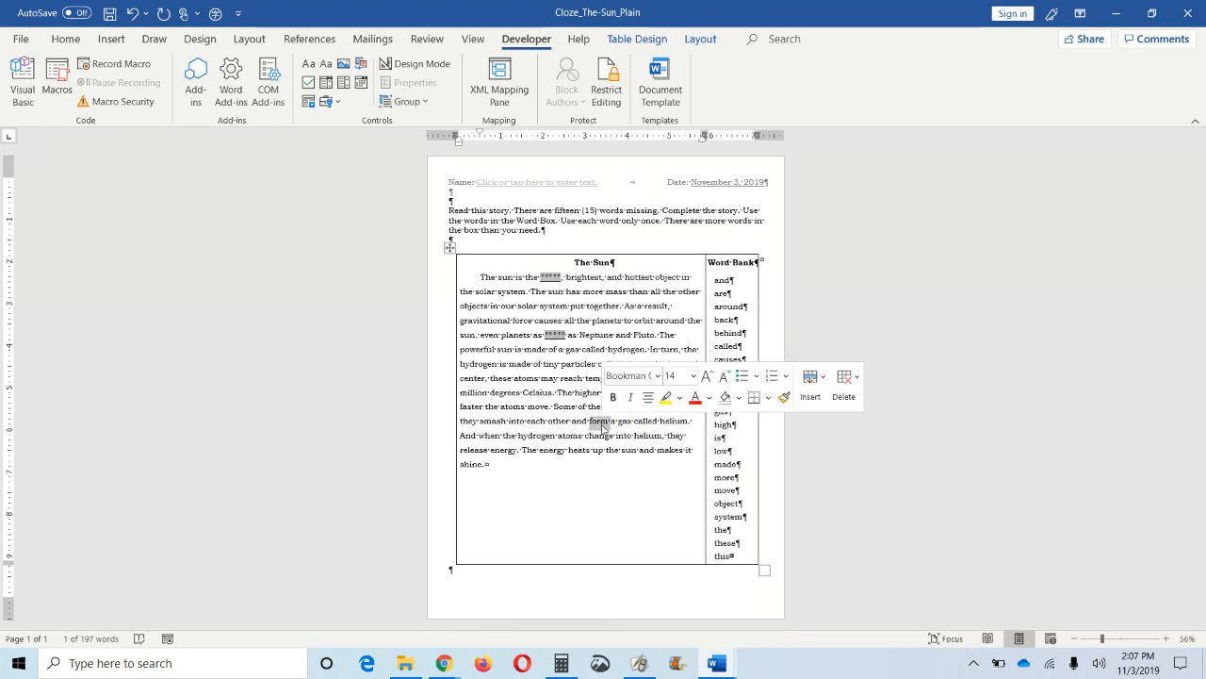
click(602, 425)
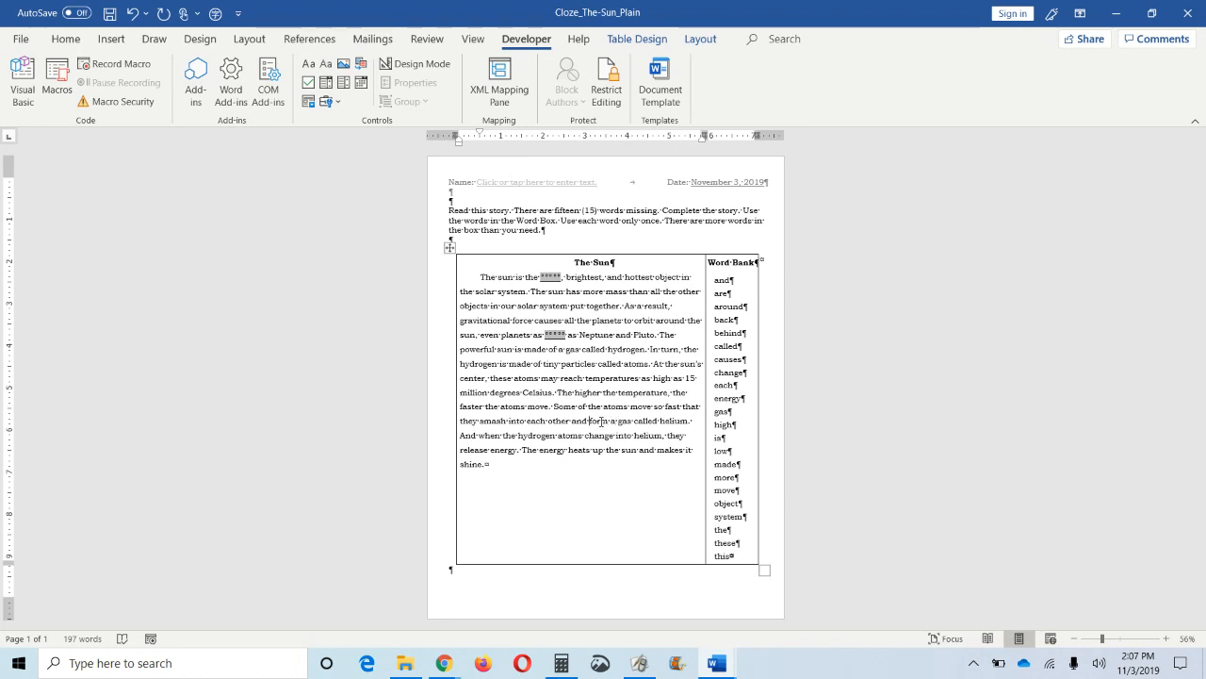
double_click(601, 421)
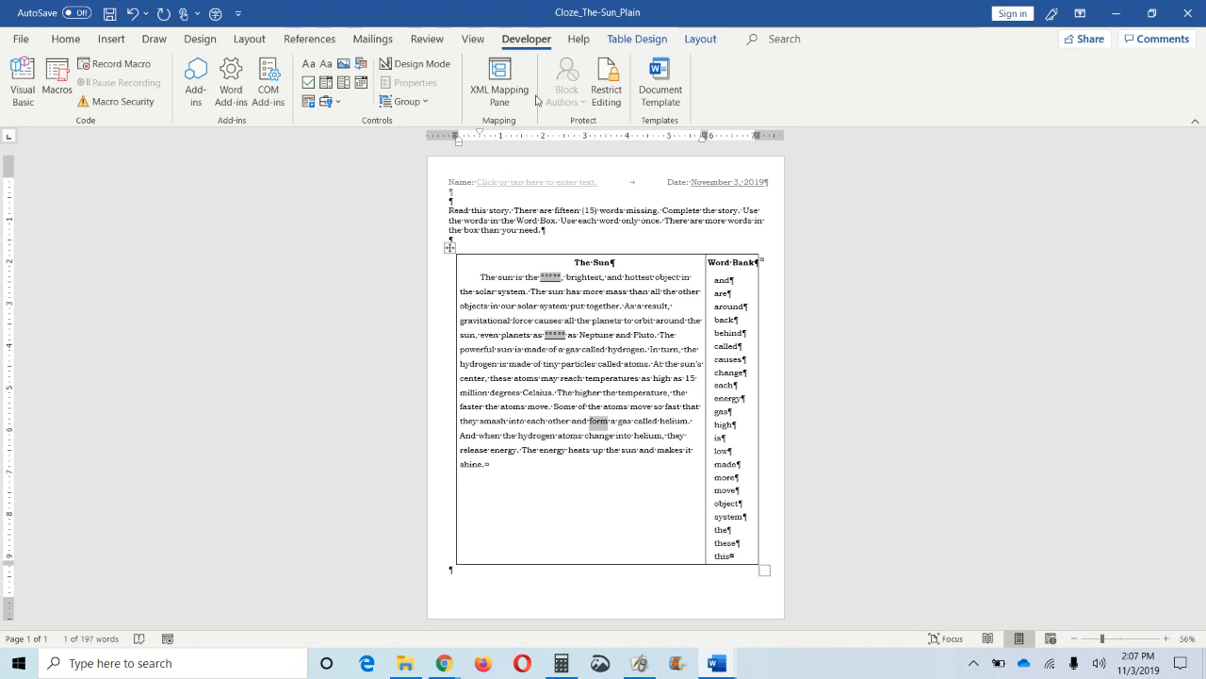
click(329, 102)
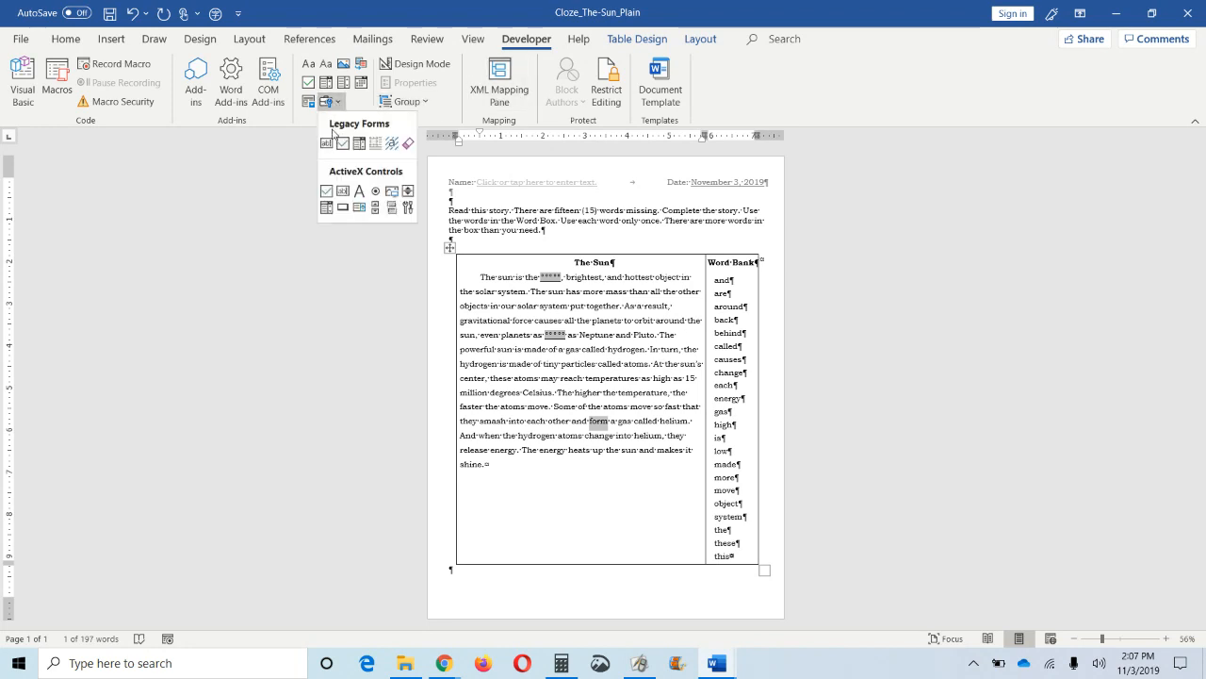
click(326, 143)
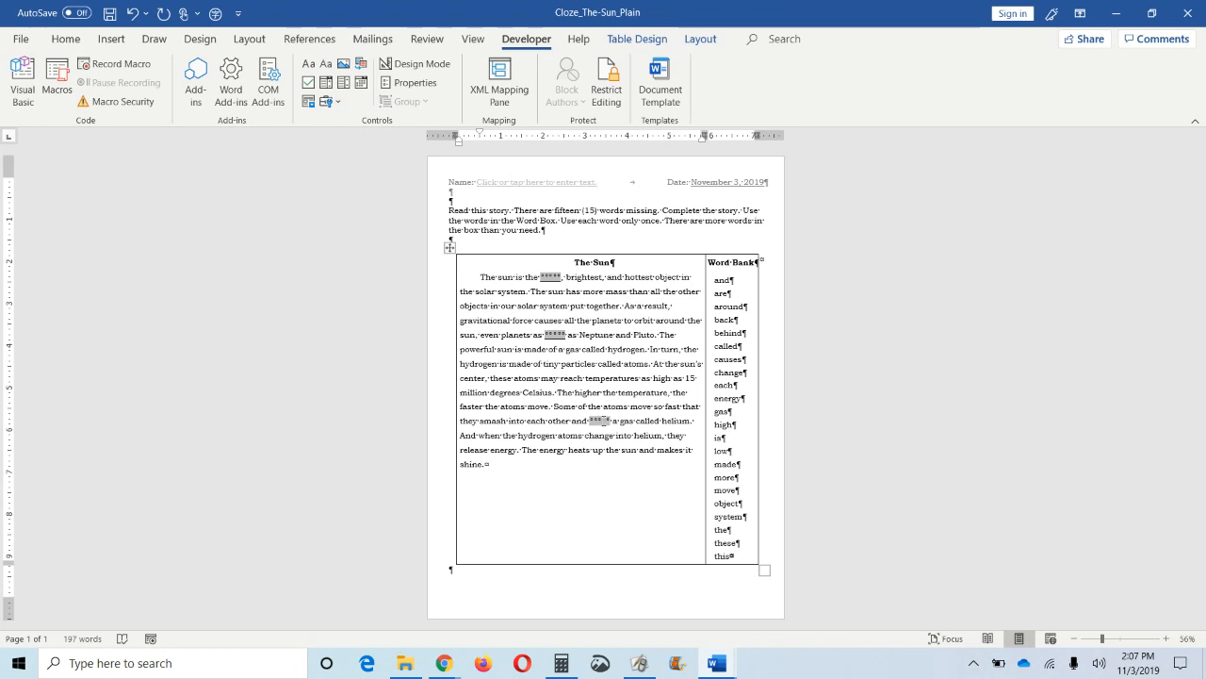
double_click(604, 421)
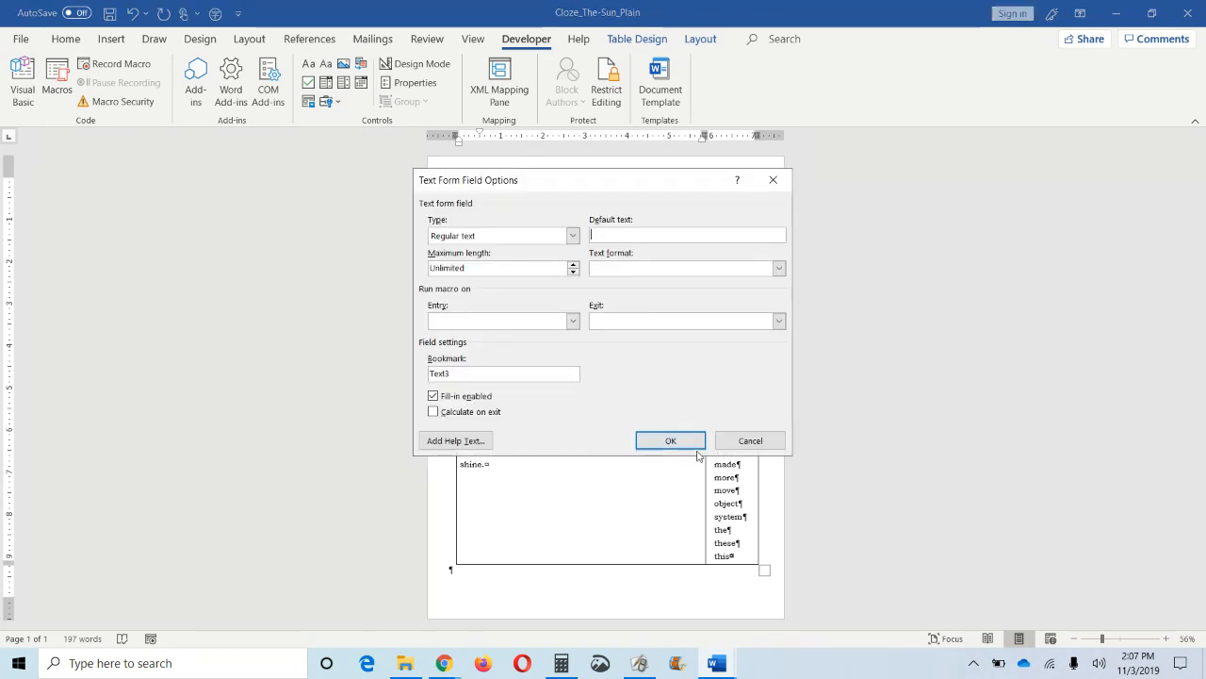
click(726, 443)
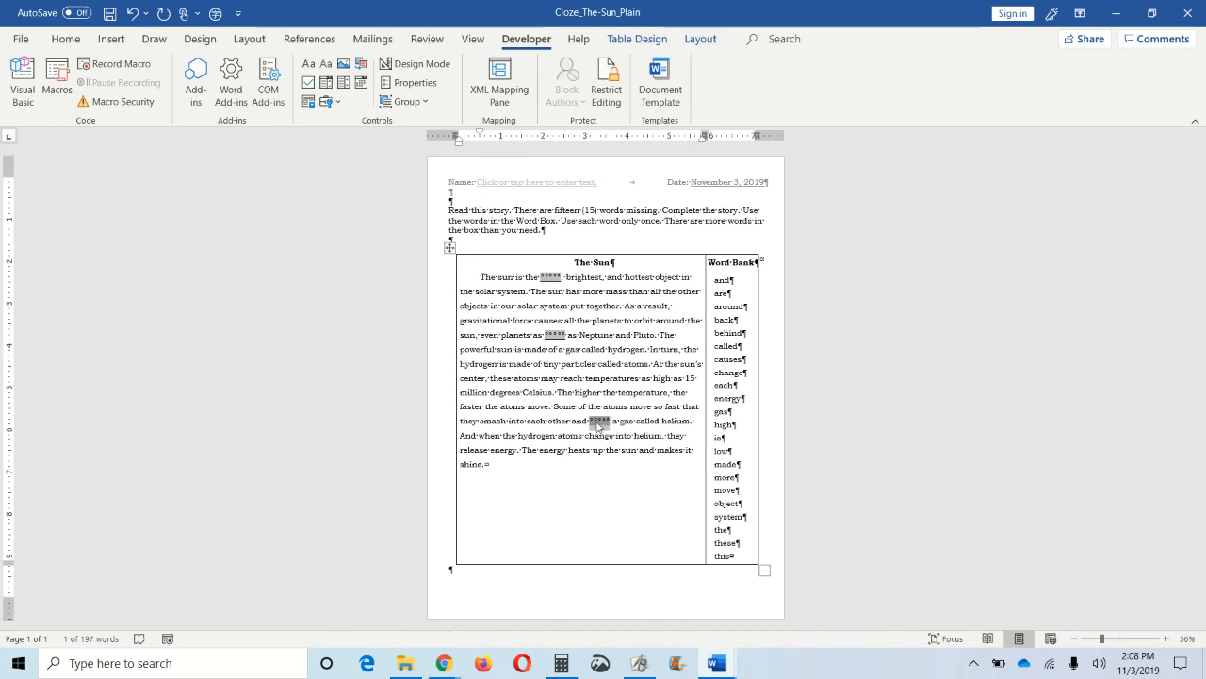
Make the form field before "a gas called helium" bold and underlined.
right_click(597, 426)
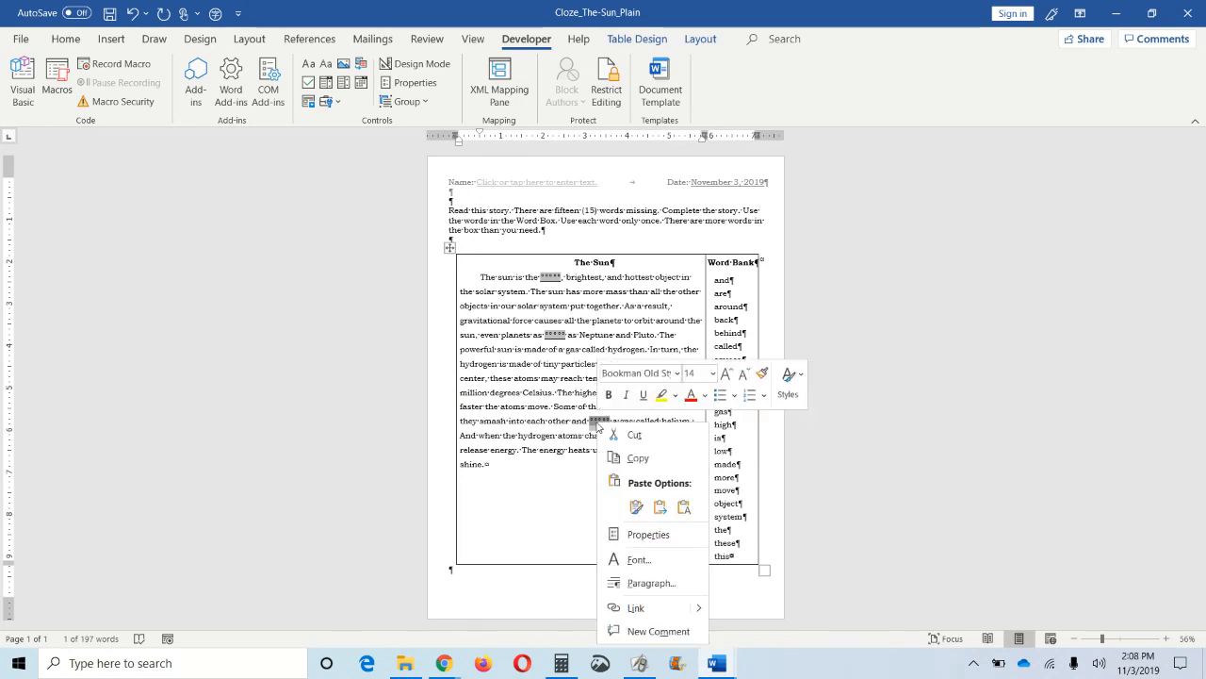
click(609, 397)
click(644, 397)
click(541, 396)
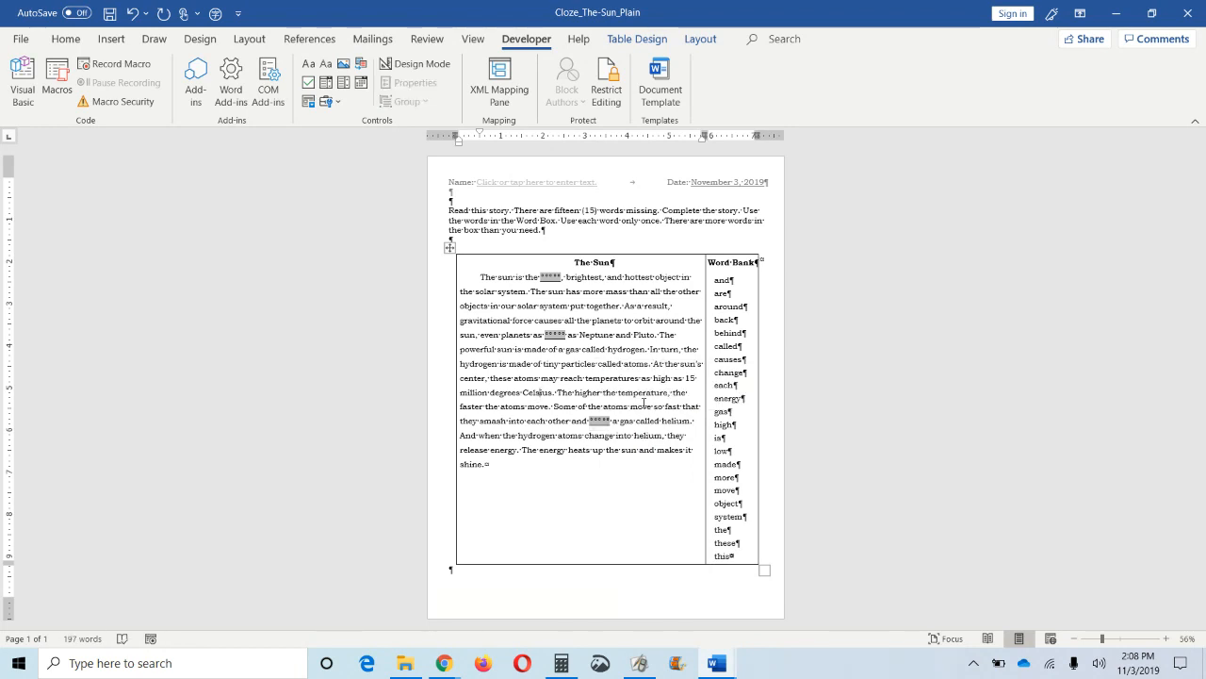
Enter "largest" in place of the form field in the story's first sentence.
click(547, 279)
text(largest)
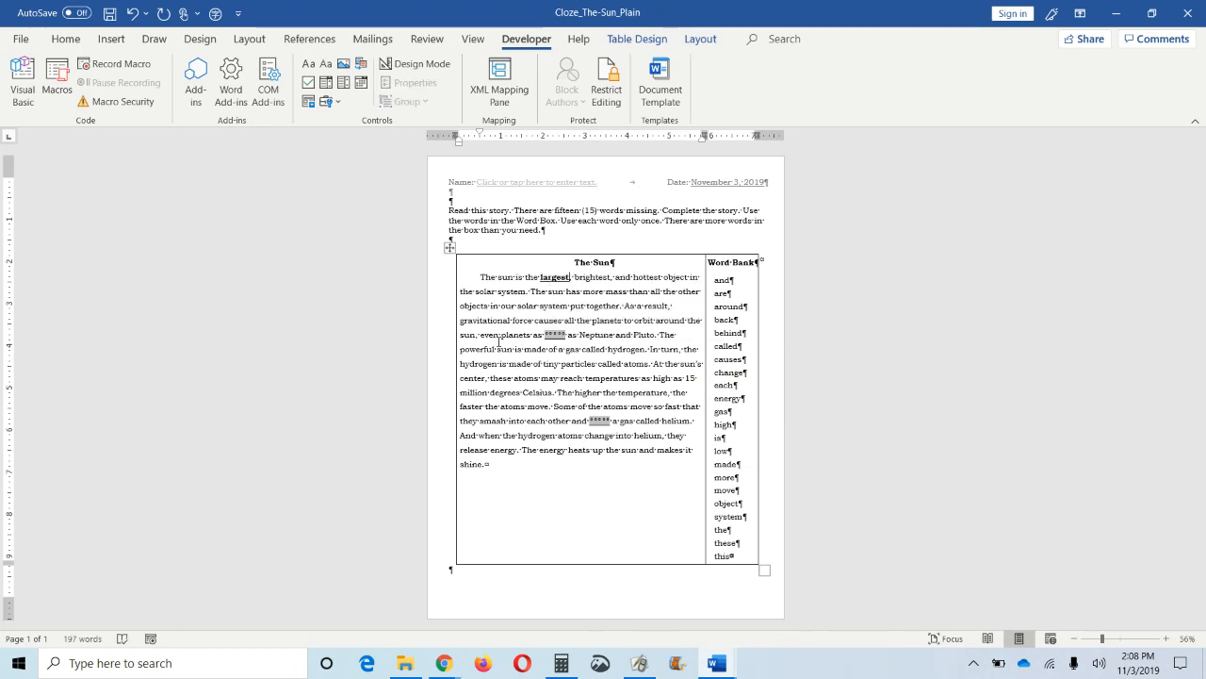
Enter "large" in place of the form field before "as Neptune and Pluto" and "banana" in place of the one before "a gas called helium".
click(556, 334)
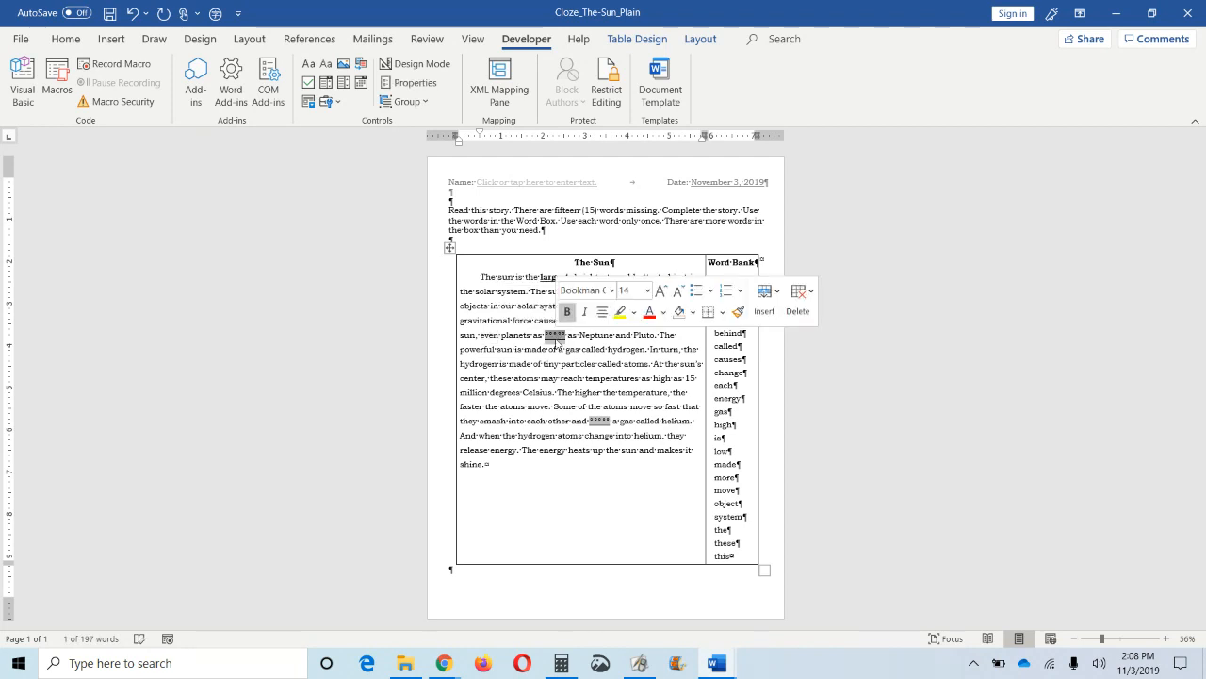
double_click(533, 349)
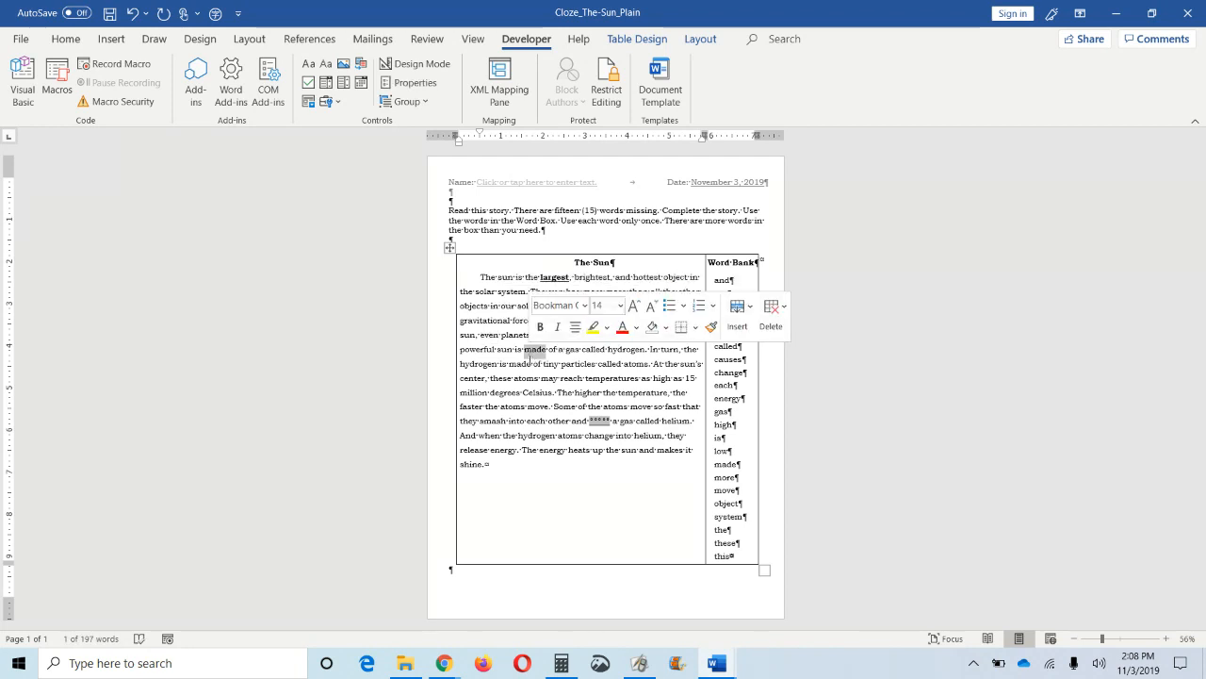
double_click(520, 364)
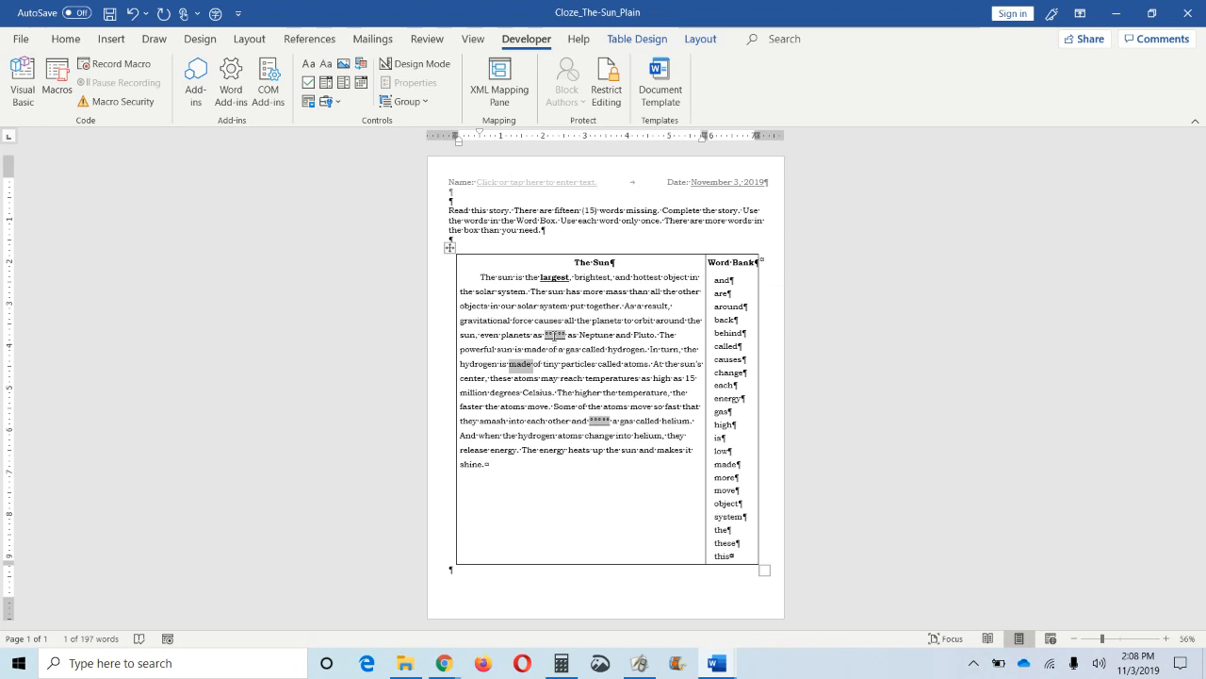
click(555, 334)
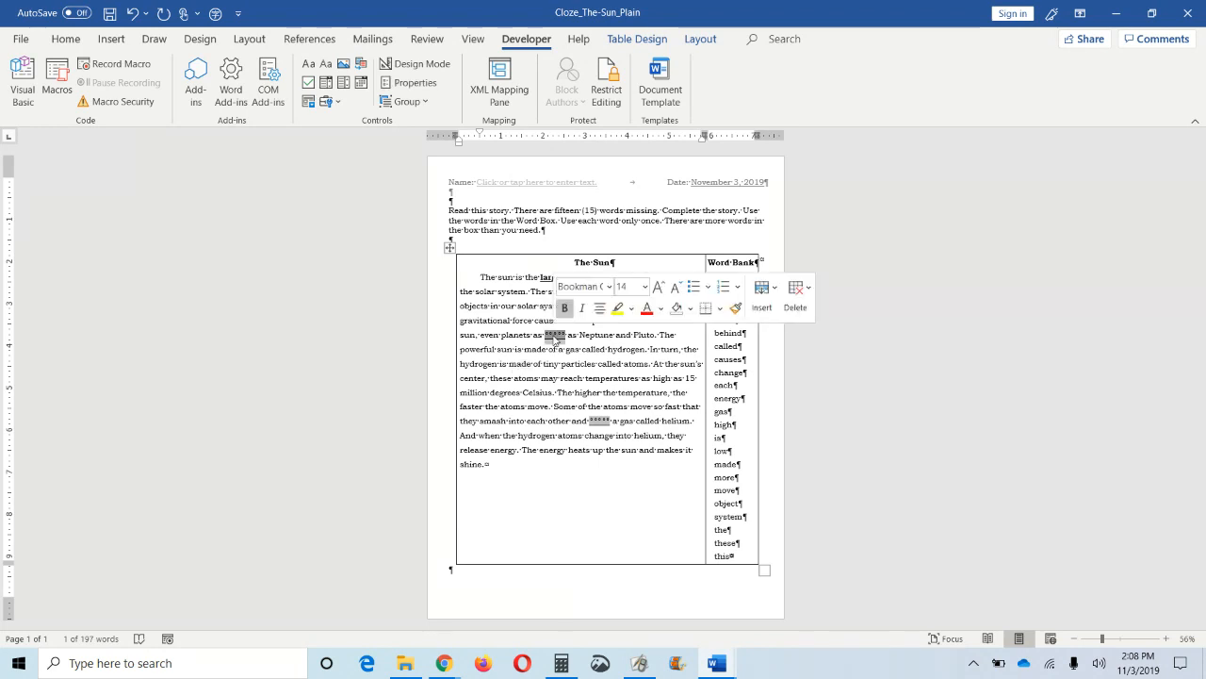
click(676, 377)
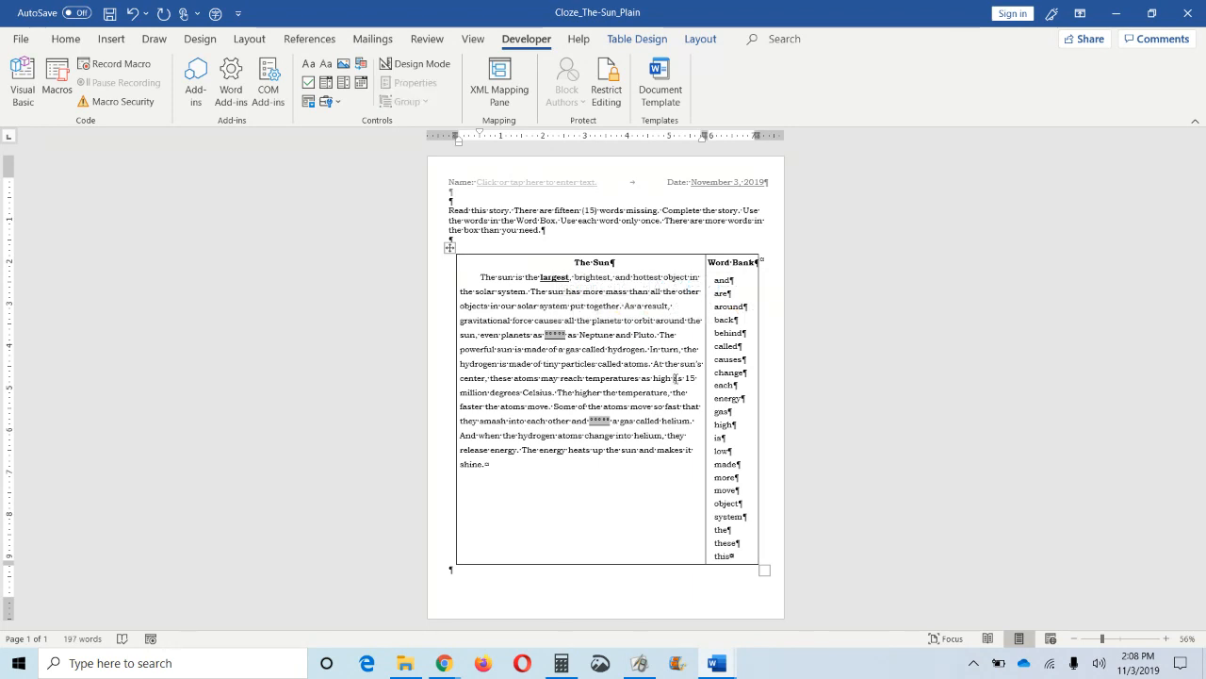
click(555, 337)
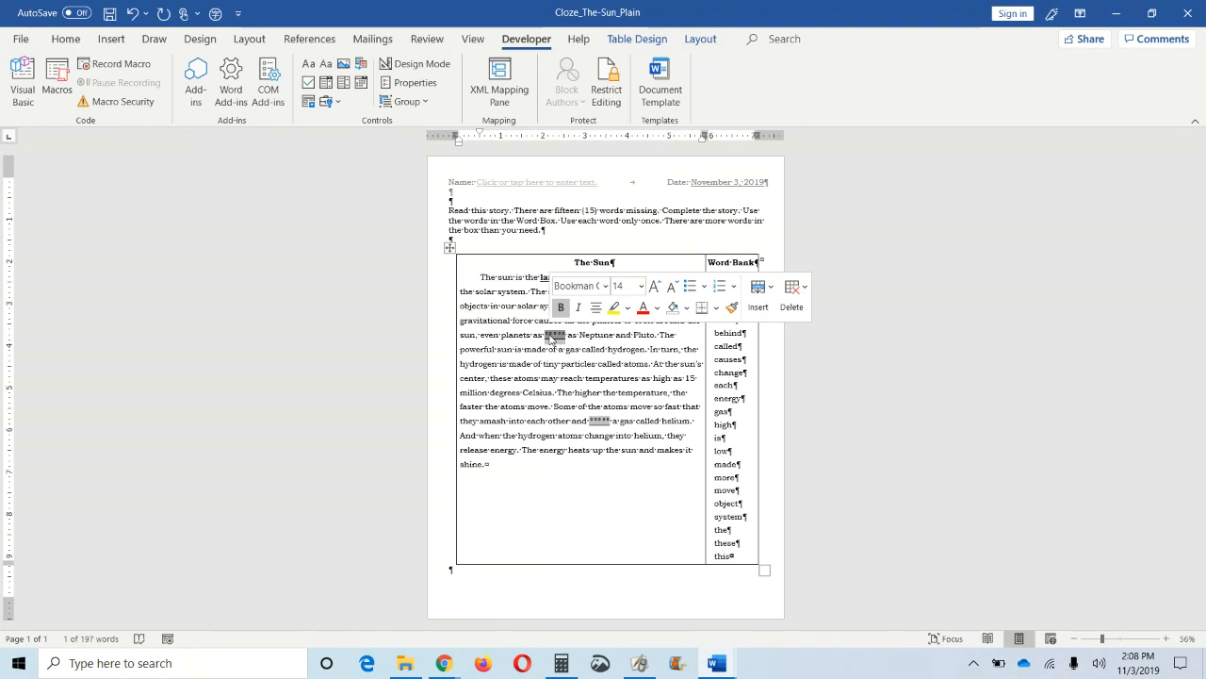
text(large)
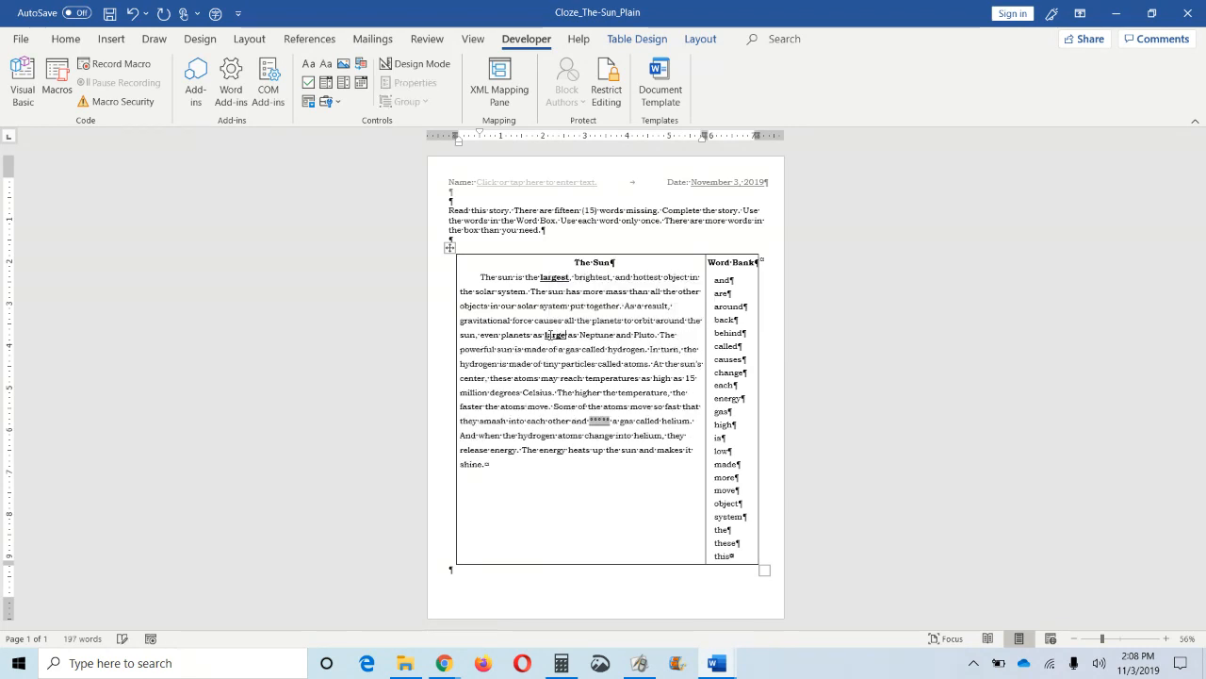
click(600, 420)
text(banana)
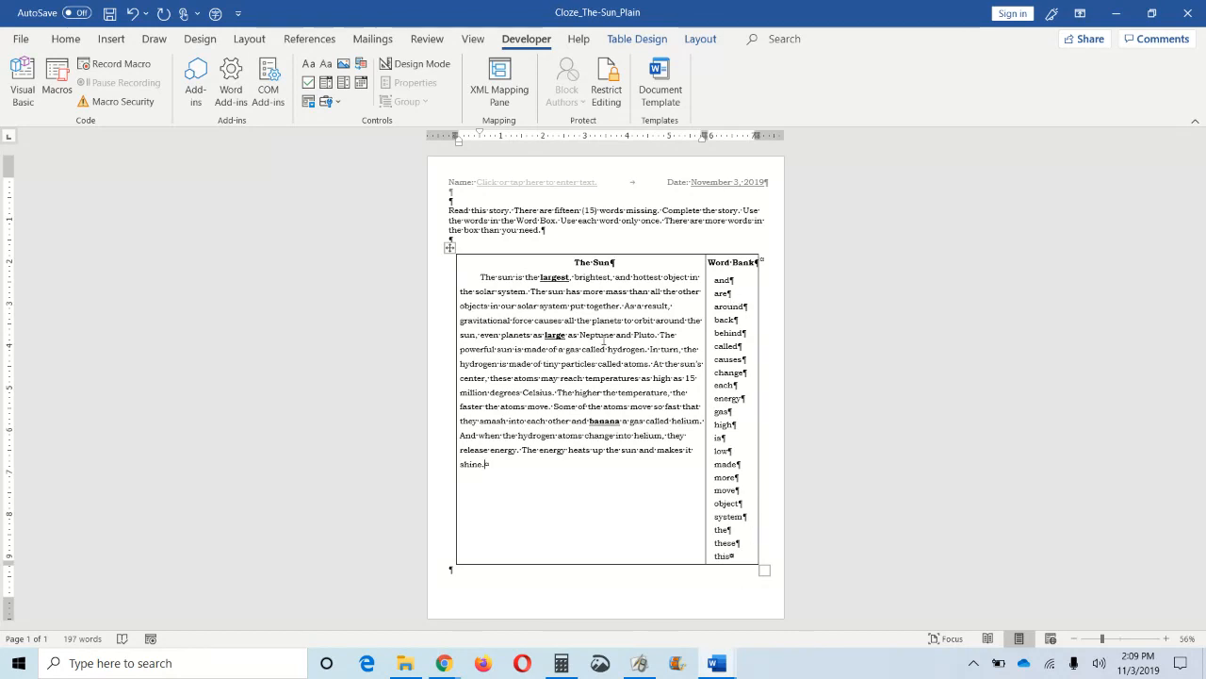
Compare the Cloze_The-Sun_Master and Cloze_The-Sun_Fill-in versions of the worksheet and return to Cloze_The-Sun_Plain.
mouse_move(718, 663)
click(712, 624)
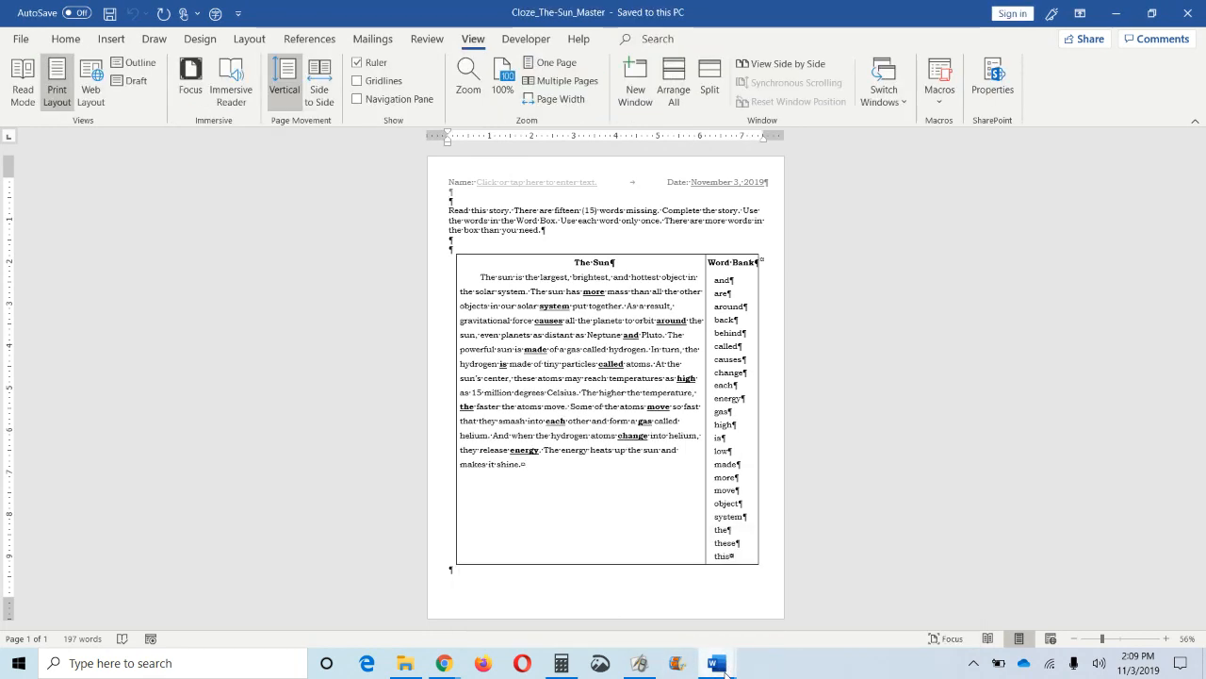
mouse_move(723, 669)
click(660, 612)
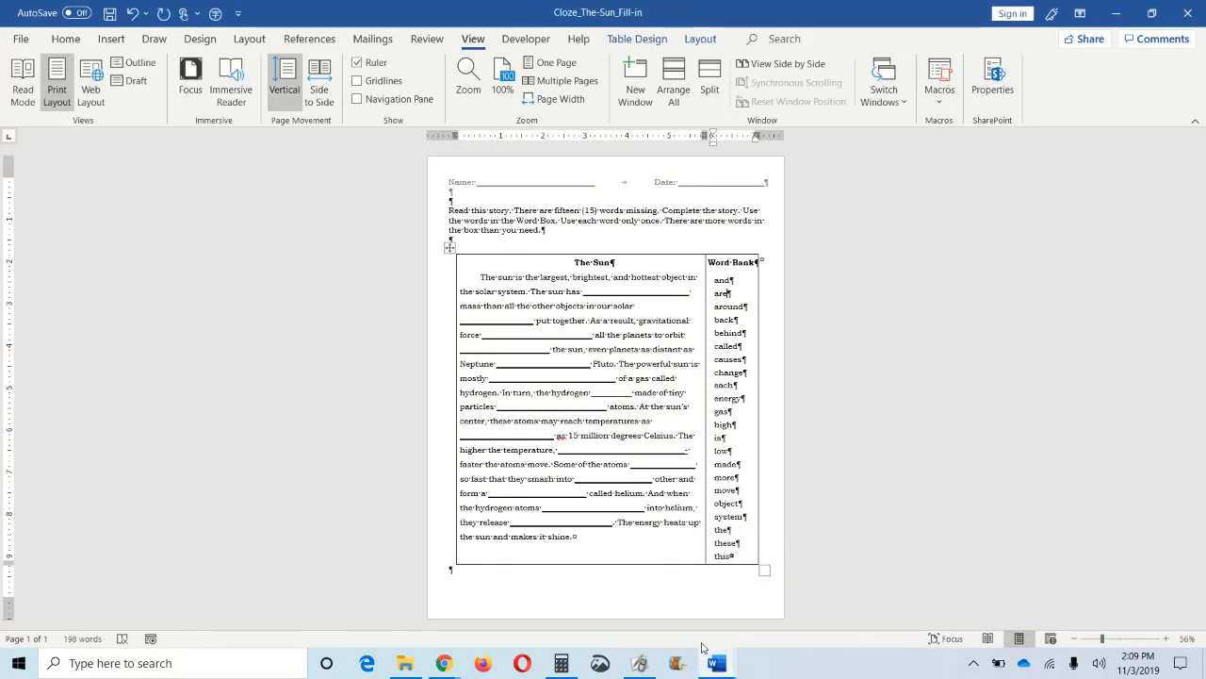
mouse_move(716, 664)
click(893, 611)
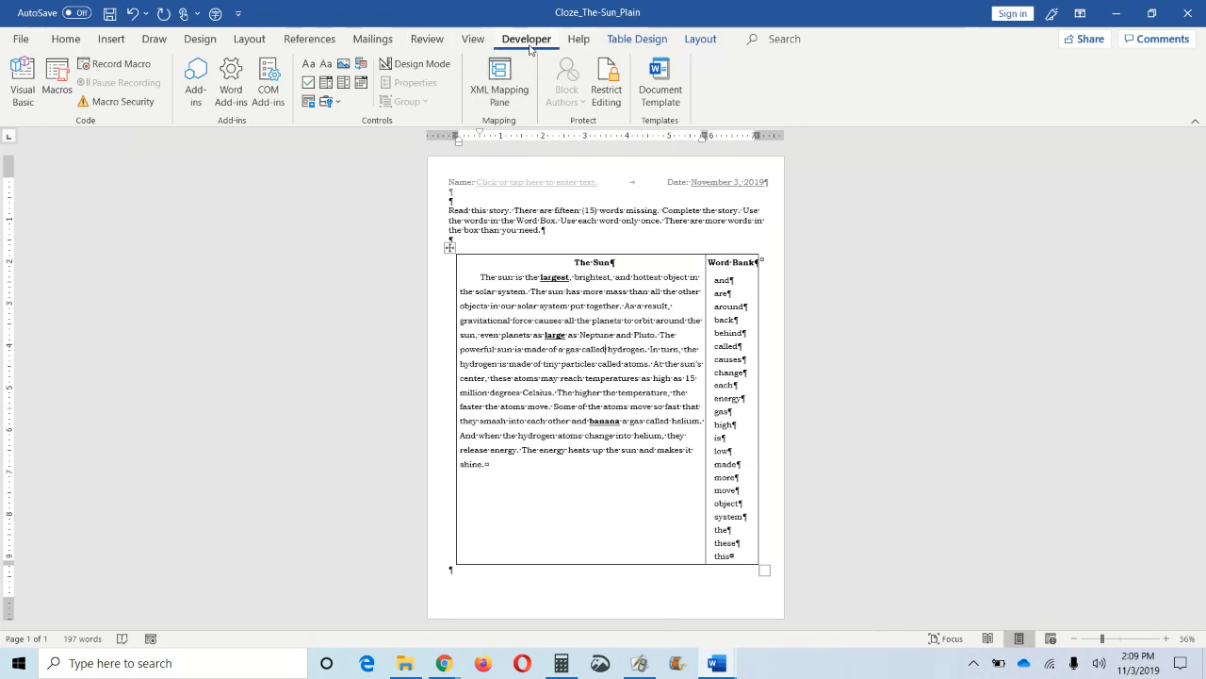
Open the Customize Ribbon options and examine the popular commands and the groups of the Developer tab.
click(21, 39)
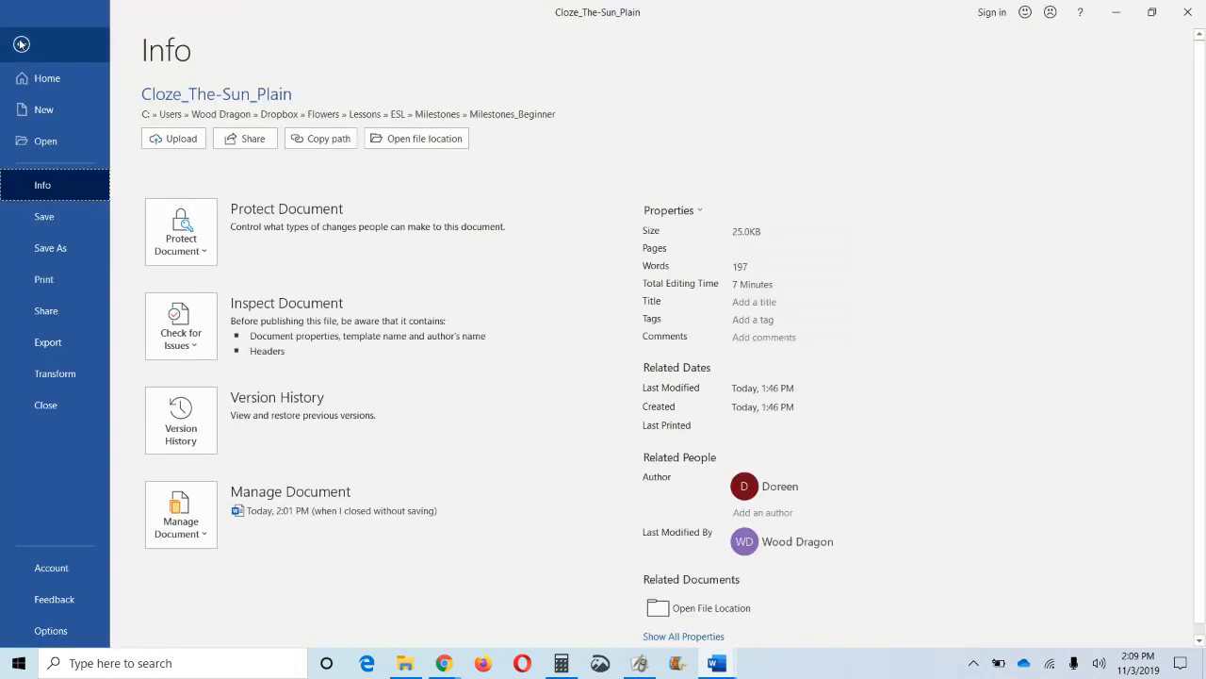
click(47, 638)
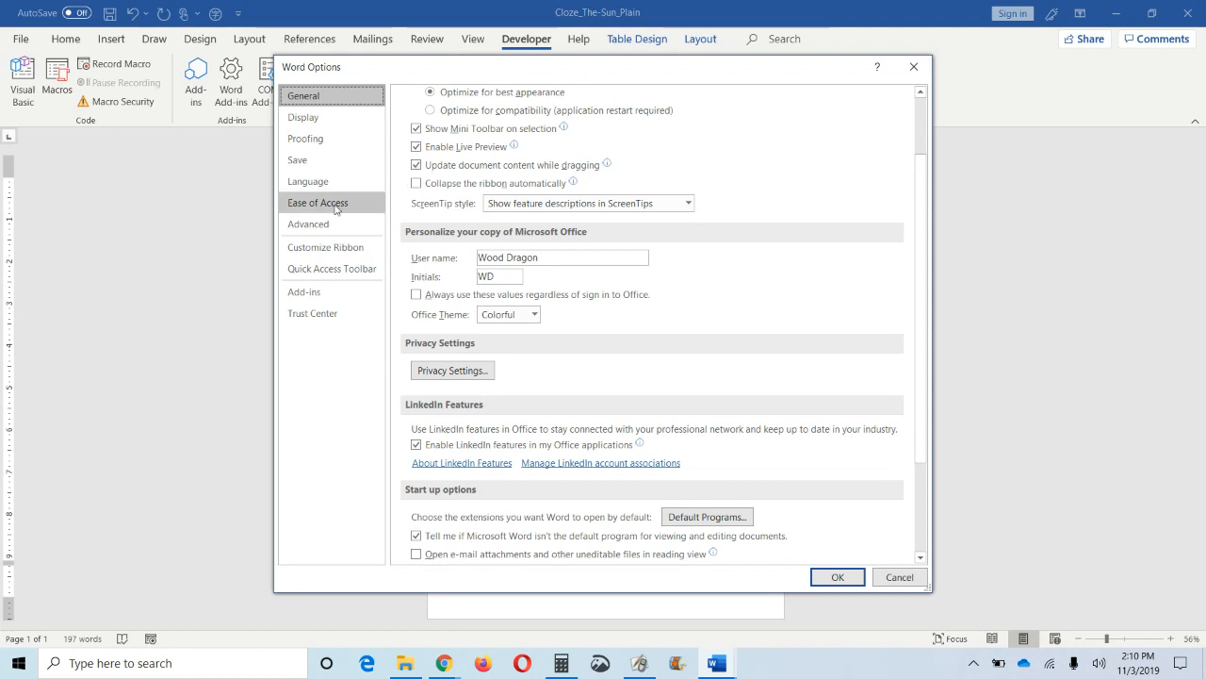
click(294, 252)
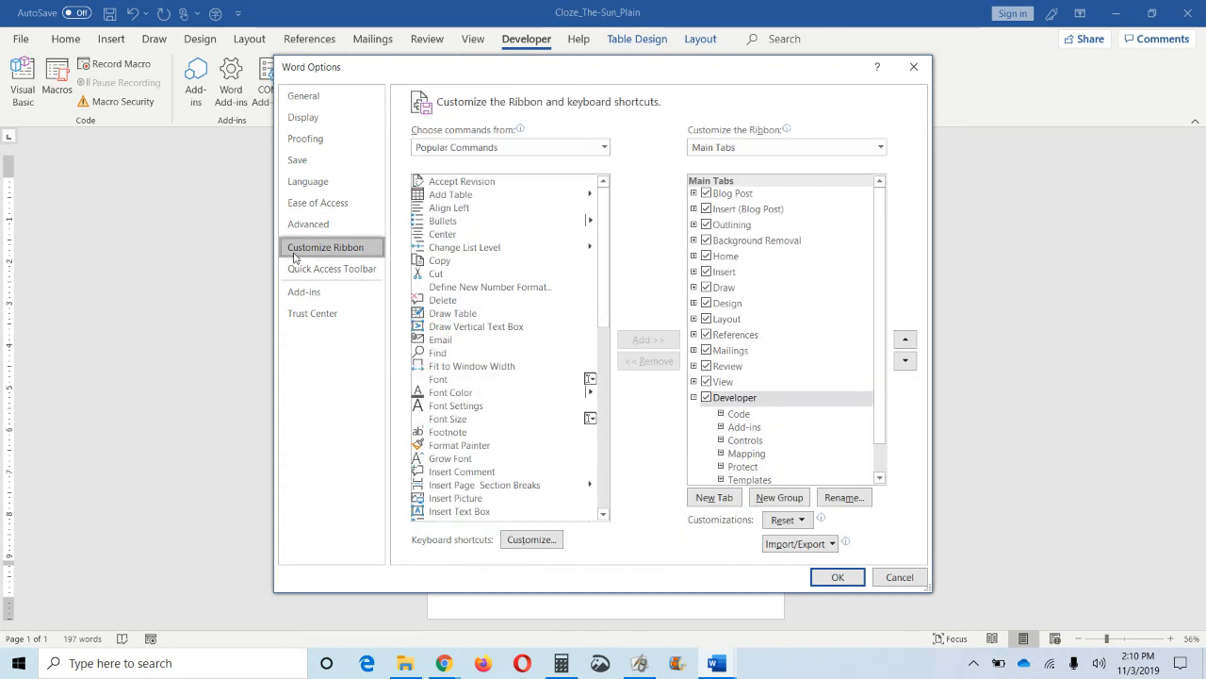
click(472, 304)
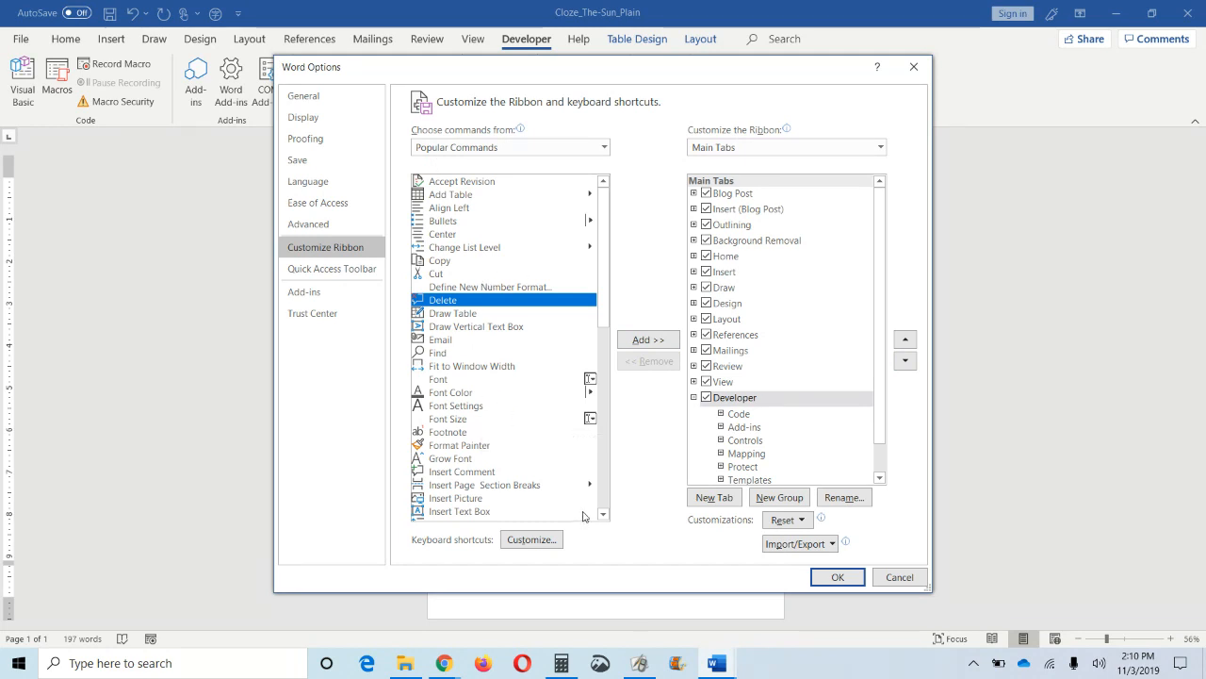
Browse the All Commands list for commands that can be added to the ribbon and close the options without applying changes.
click(431, 151)
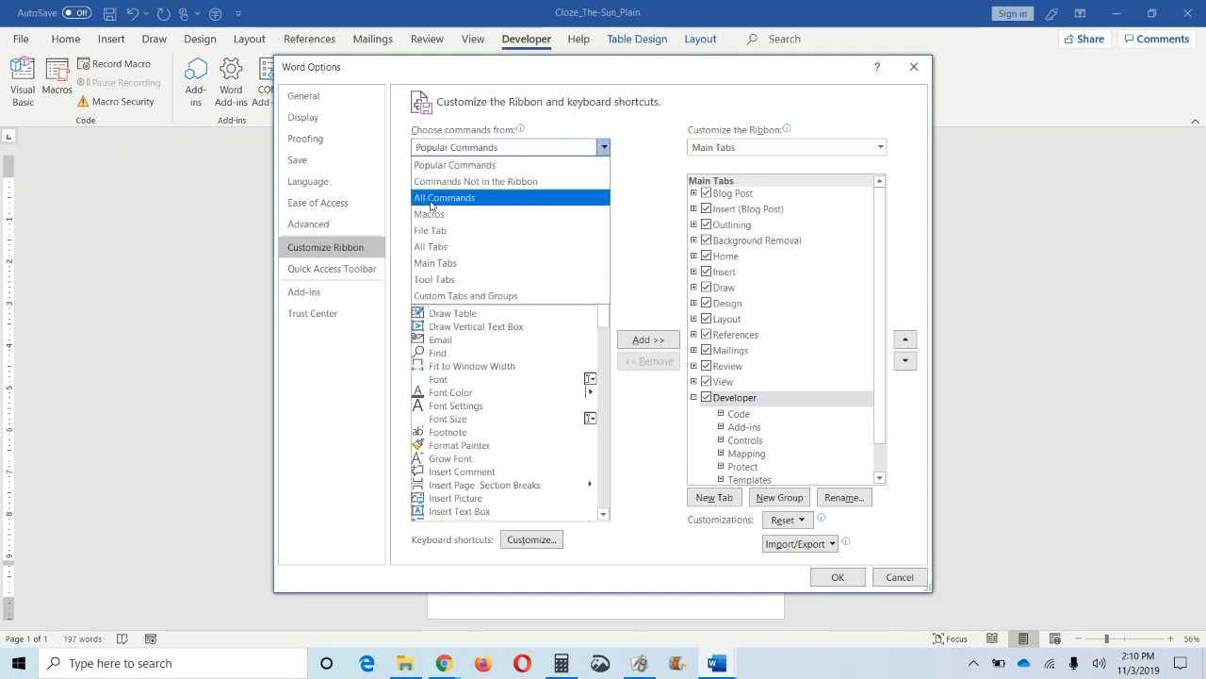
click(431, 202)
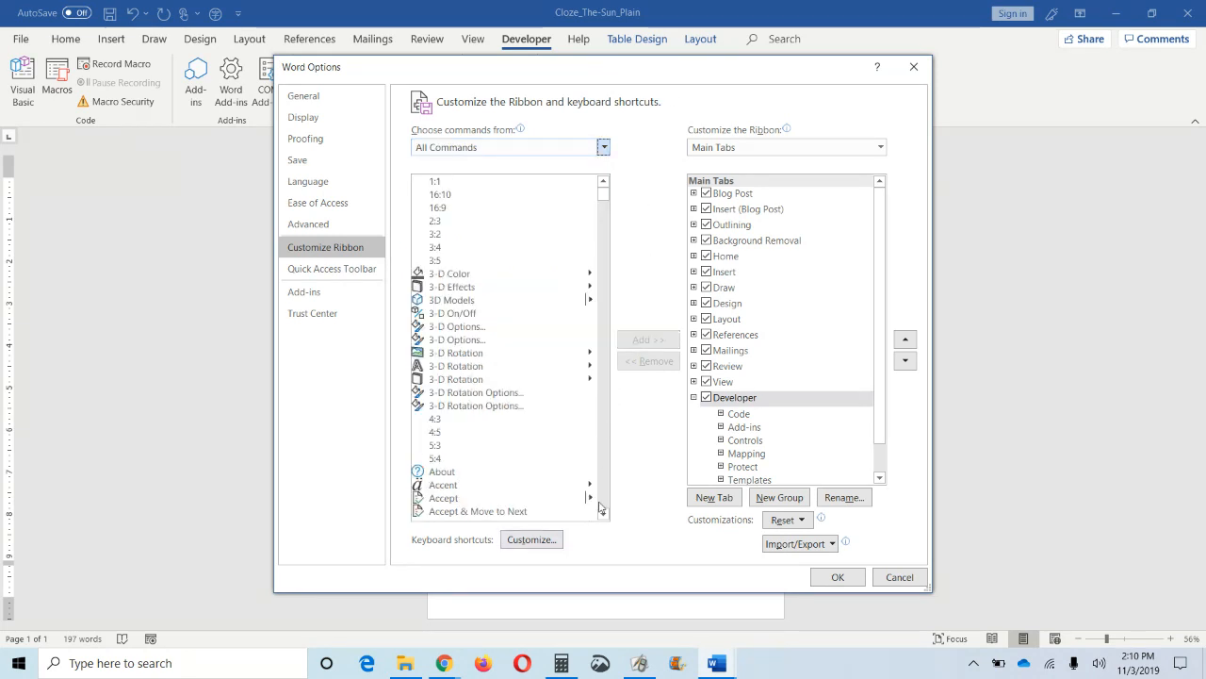
drag(603, 510, 603, 507)
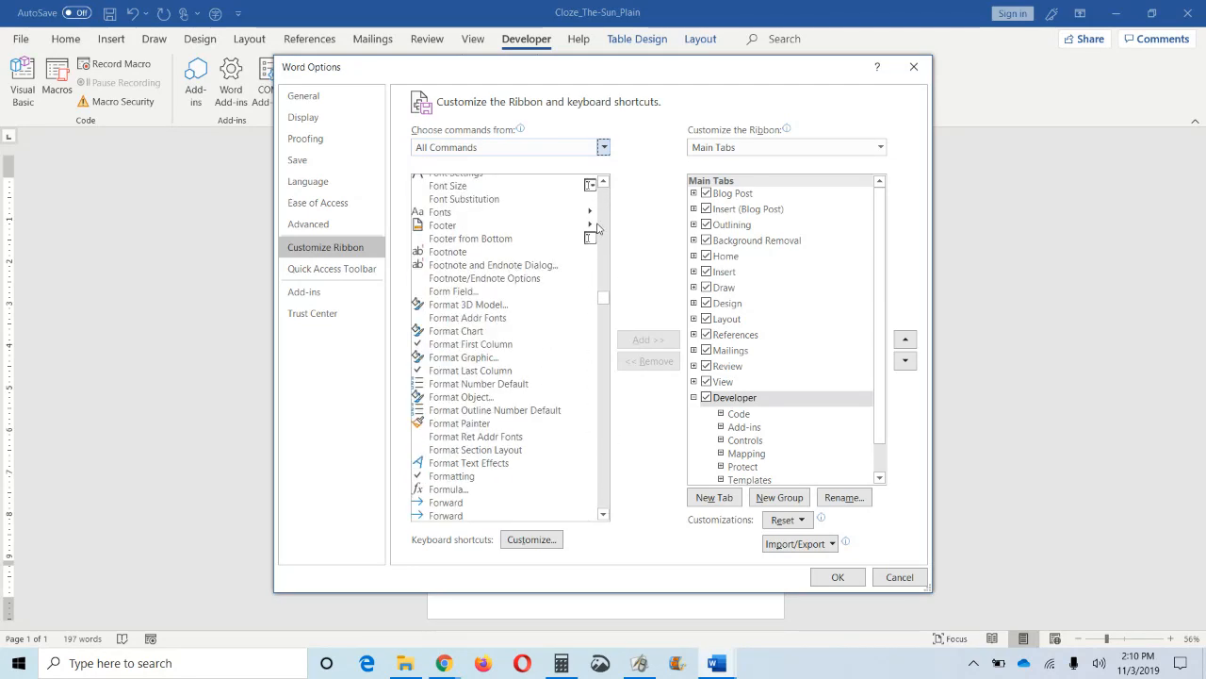
scroll(601, 227, up, 10)
scroll(602, 228, up, 15)
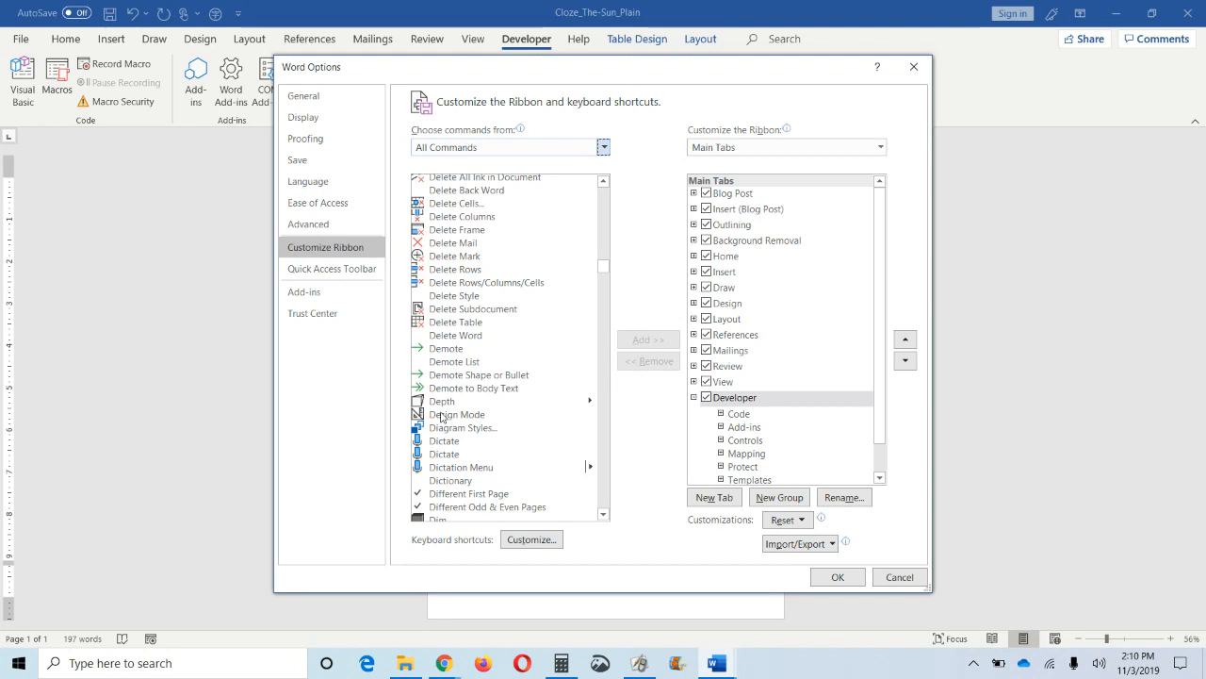
click(471, 427)
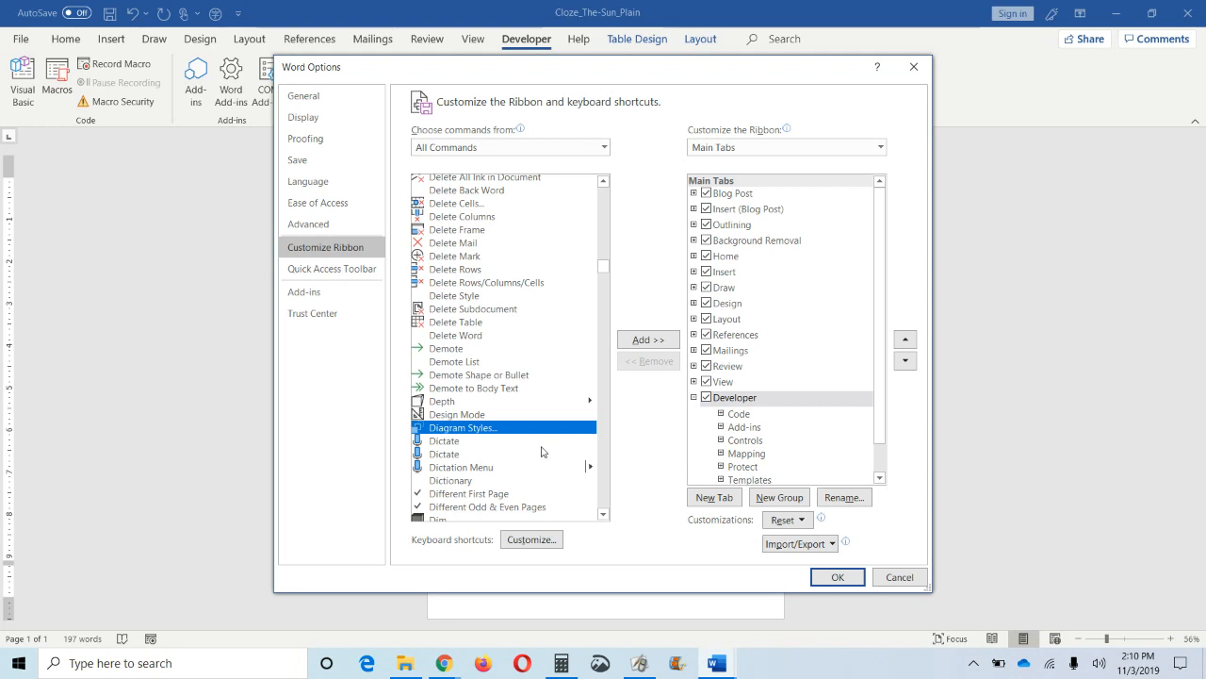
click(902, 579)
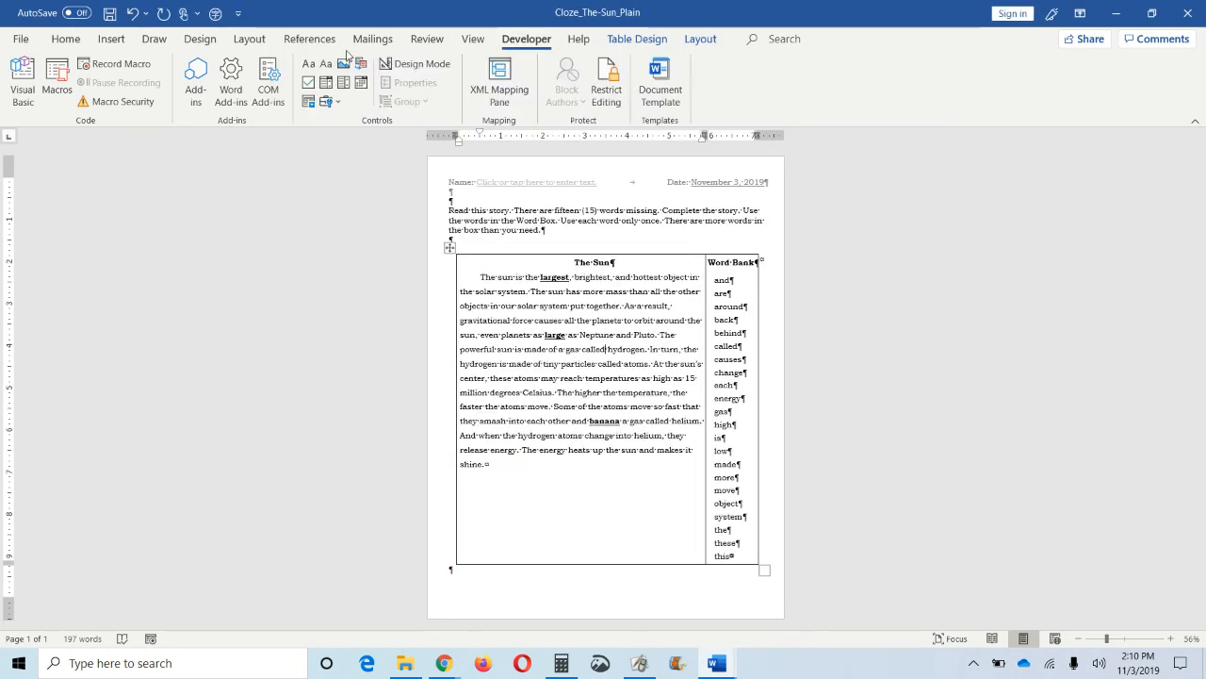
click(337, 104)
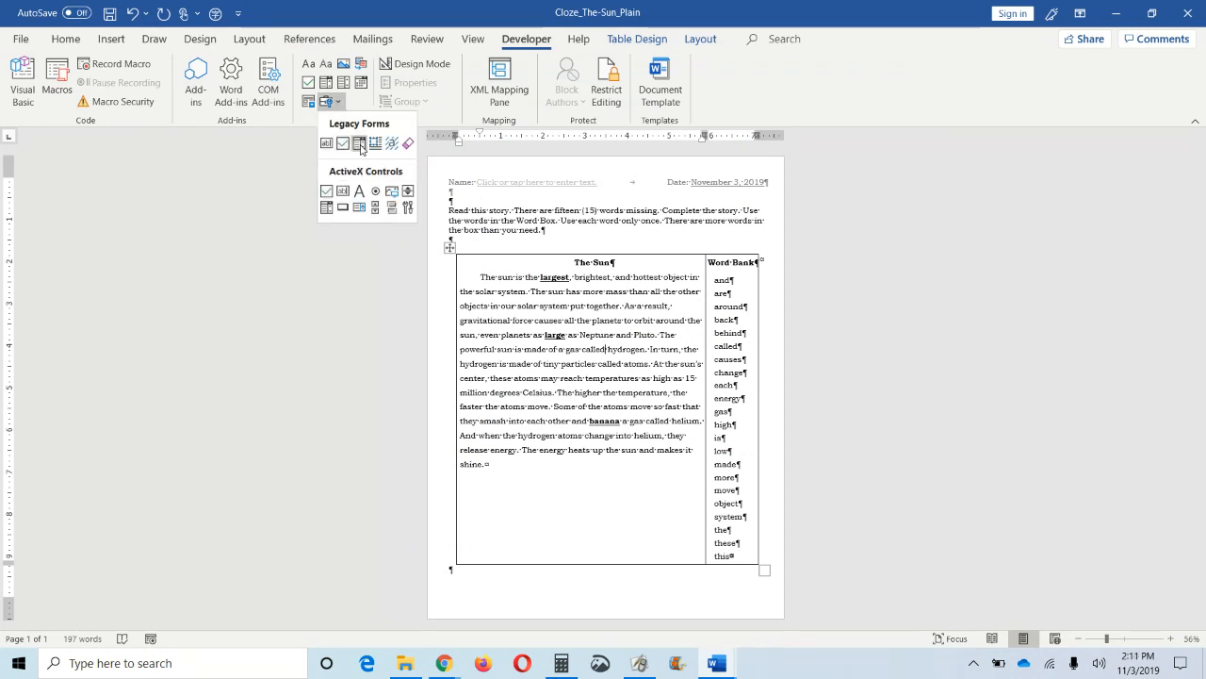
click(377, 349)
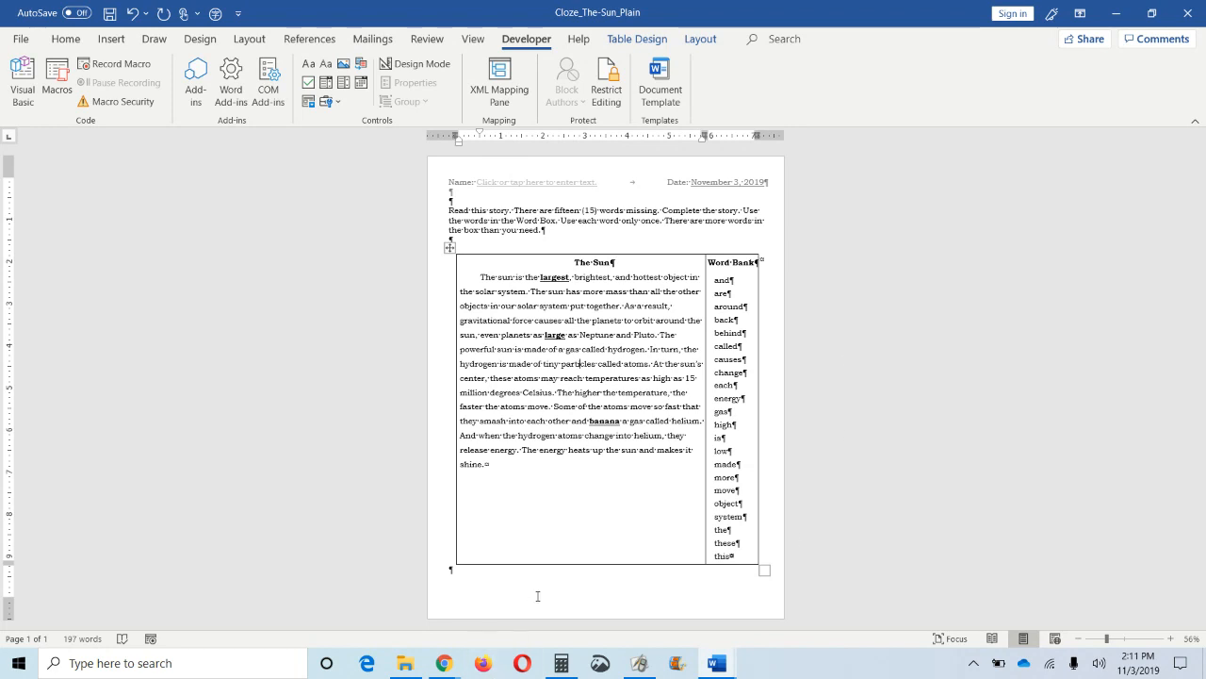
click(441, 675)
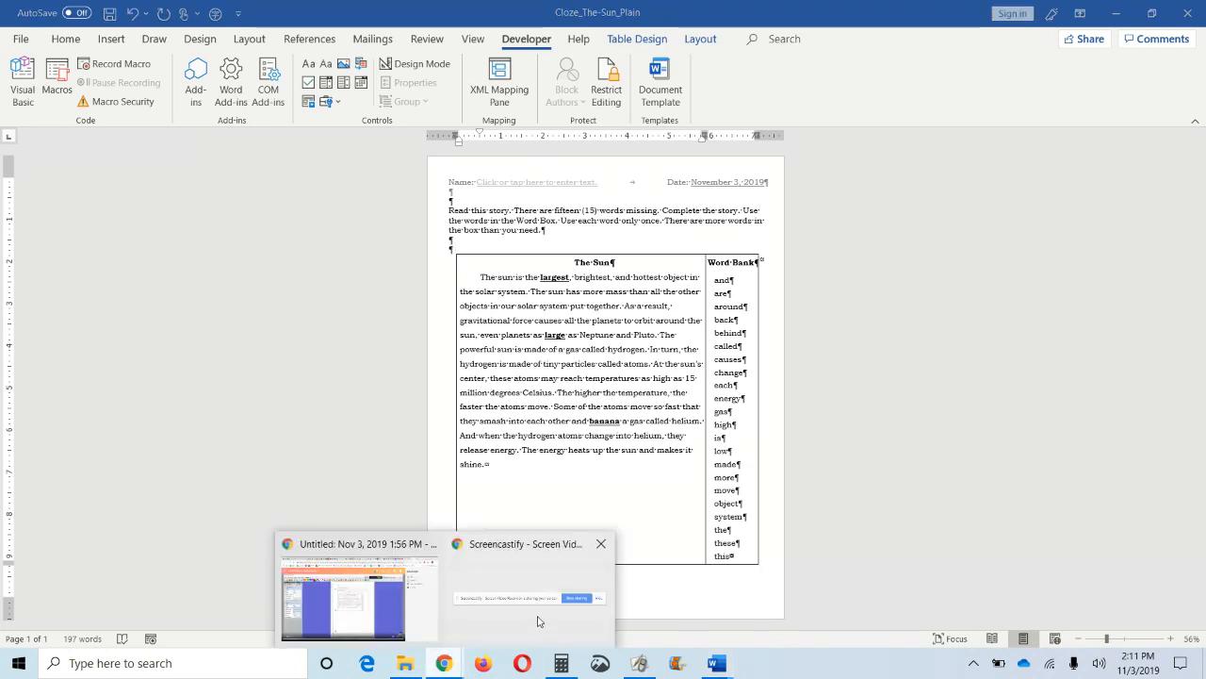